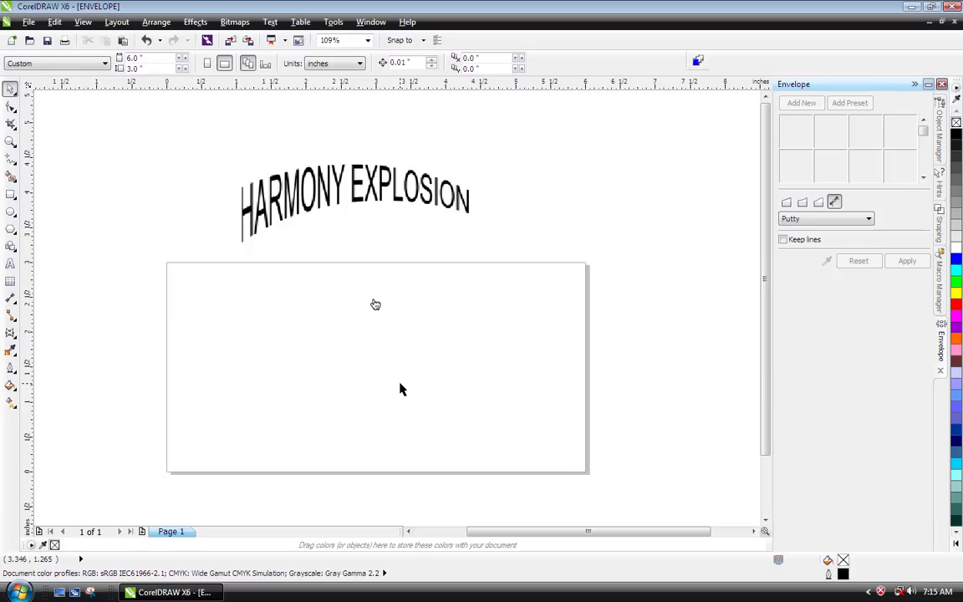
- Move the HARMONY EXPLOSION bitmap onto the page and fit a drawn ellipse about 5.1 × 3.9 inches to its upper arc
left_click(290, 180)
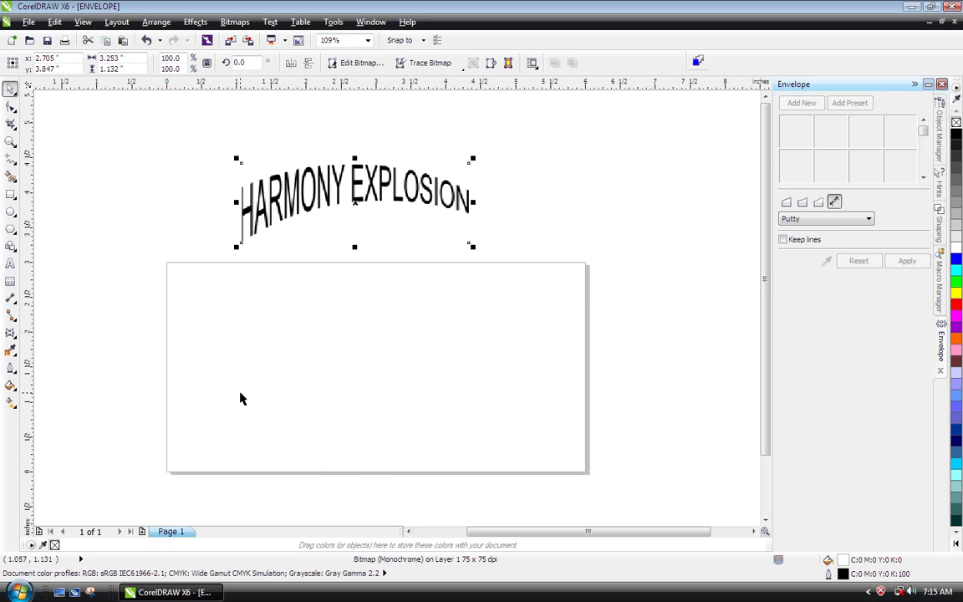
left_click_drag(298, 198, 309, 354)
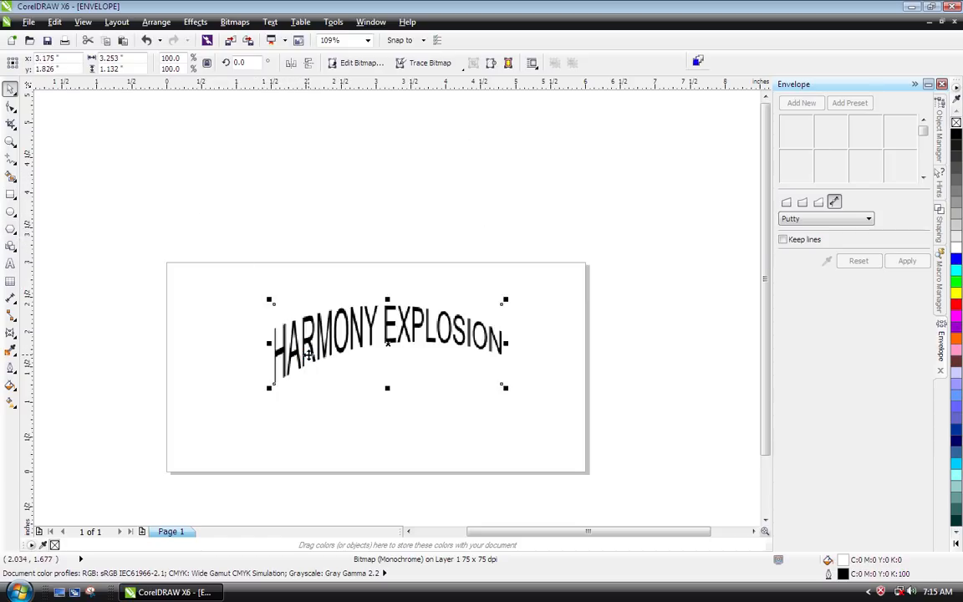
left_click(10, 212)
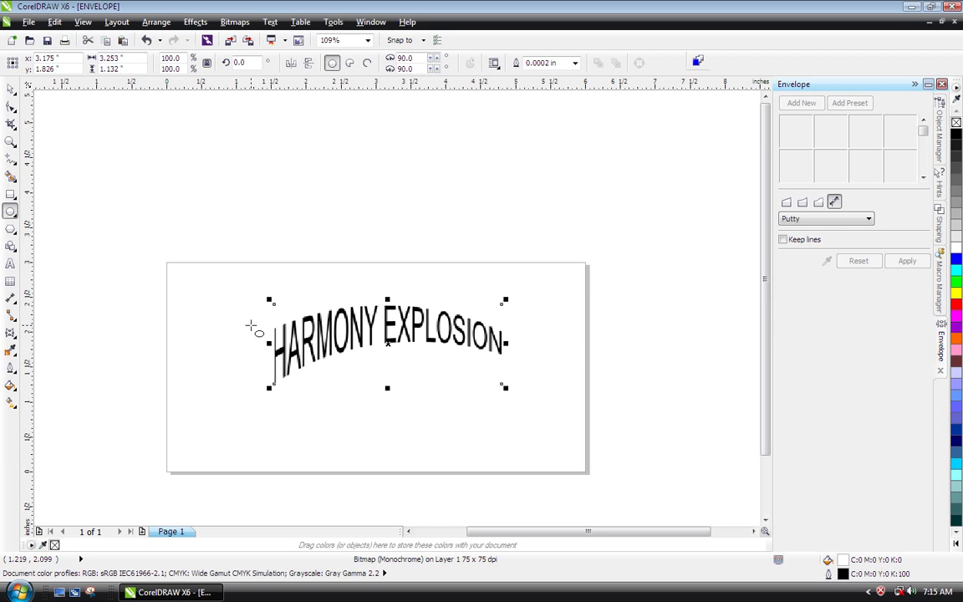
left_click_drag(239, 293, 597, 495)
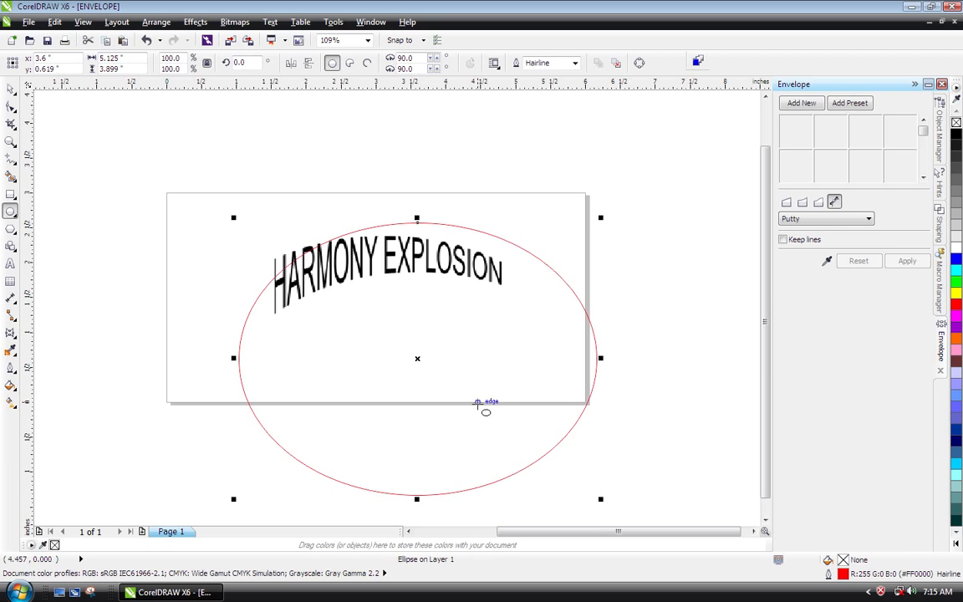
key("space")
left_click_drag(419, 363, 388, 368)
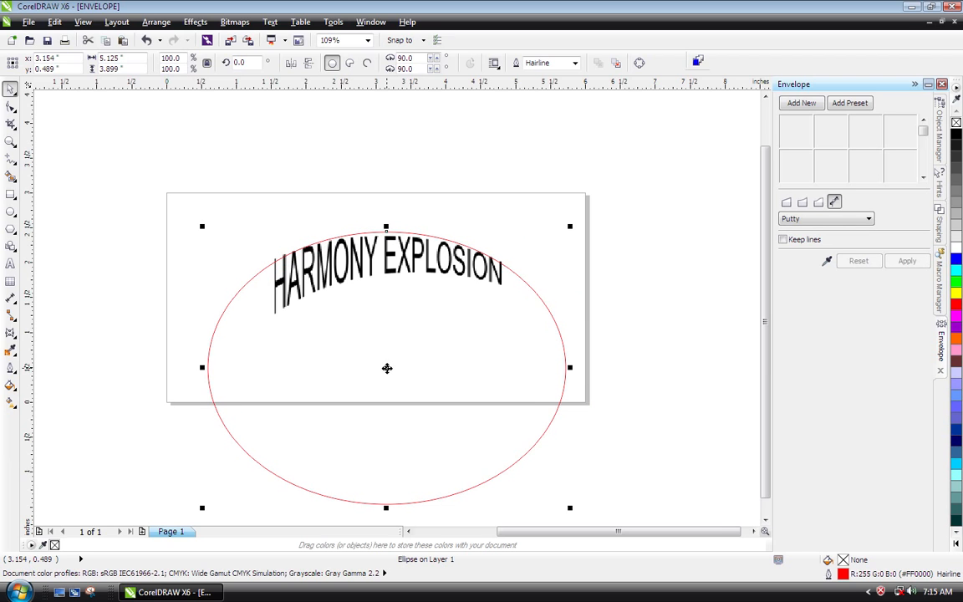
- Draw a second ellipse about 5.1 × 3.8 inches and move it to follow the lower arc of the bitmap lettering
left_click(10, 211)
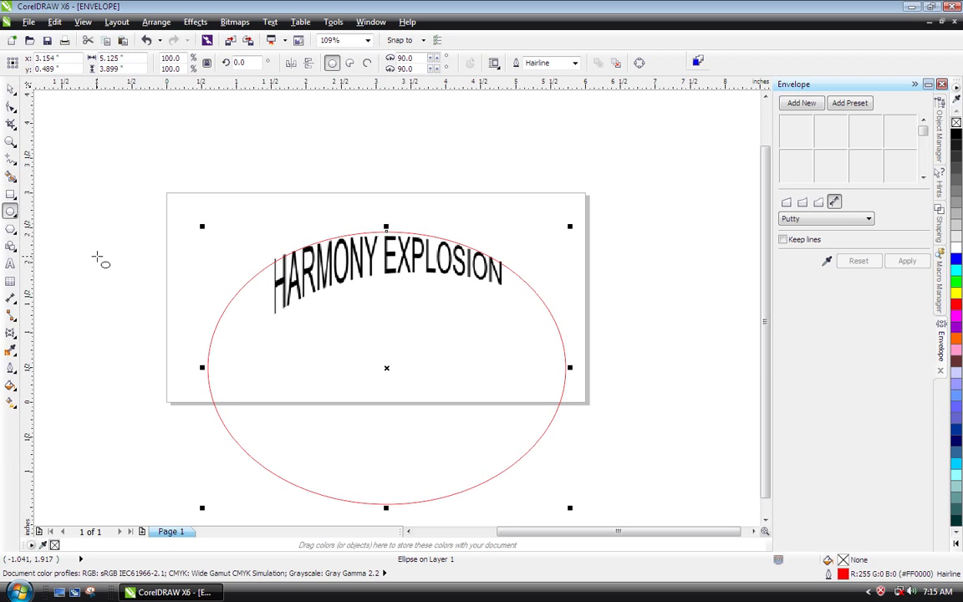
left_click_drag(249, 307, 609, 470)
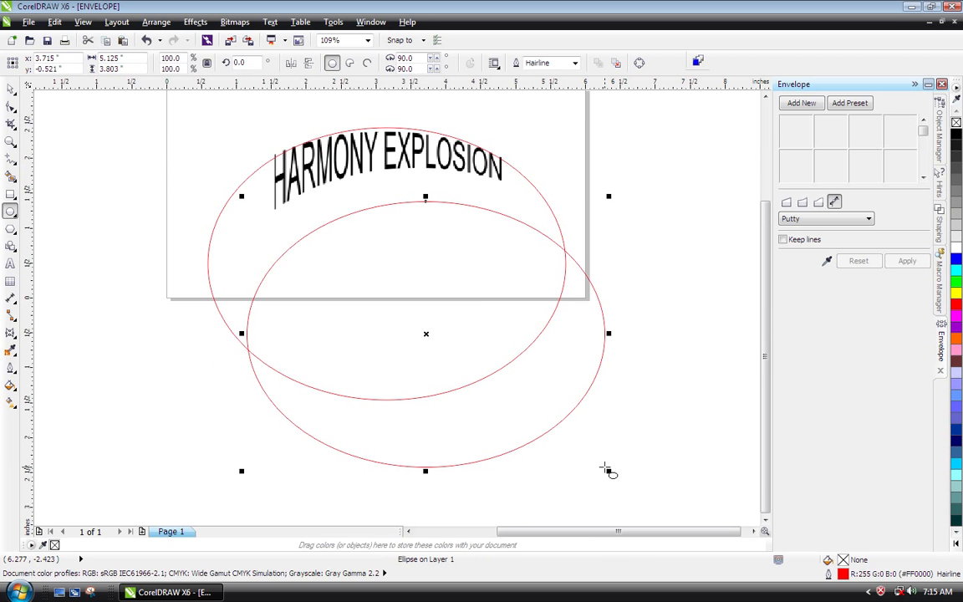
left_click_drag(426, 334, 413, 300)
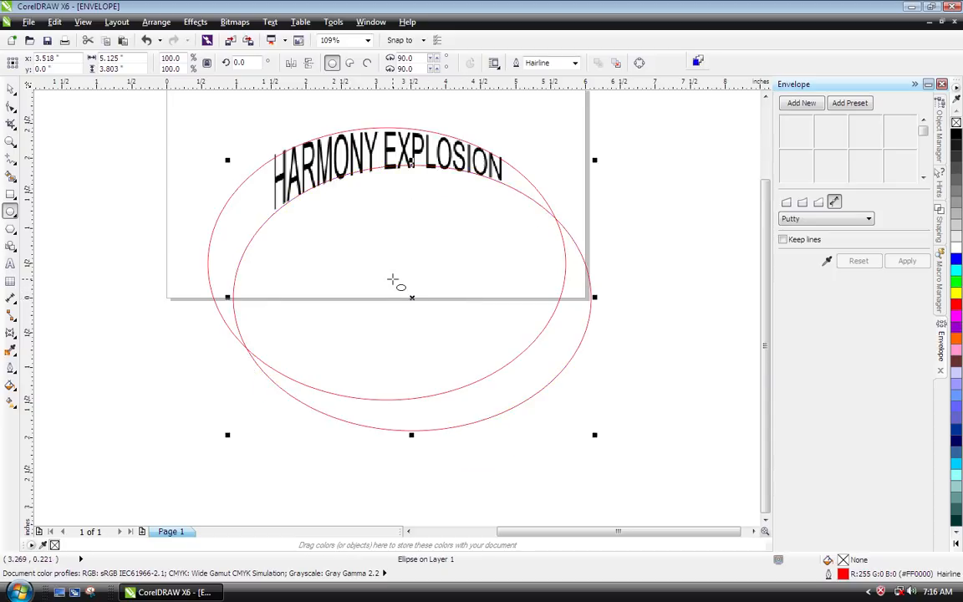
key("space")
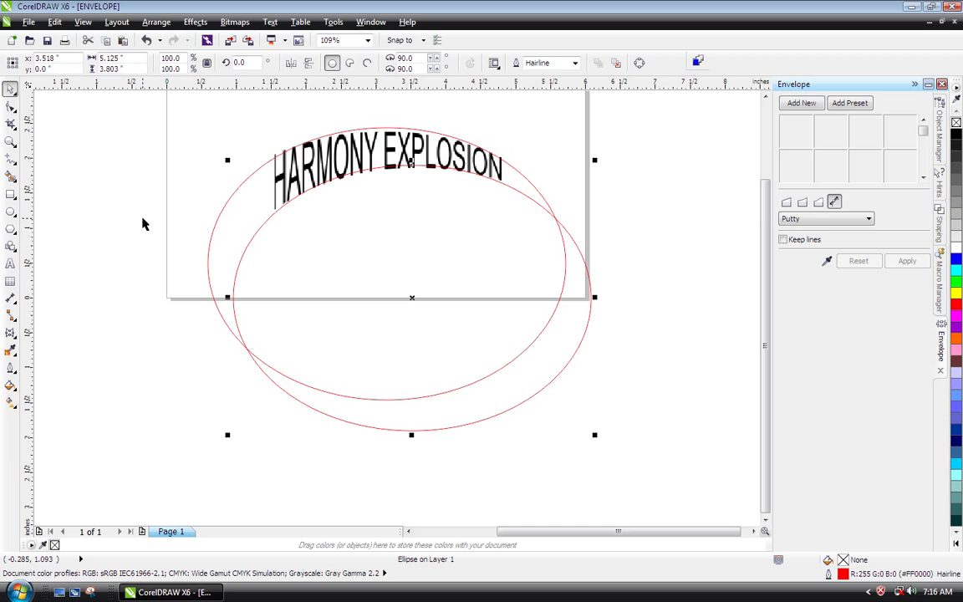
- Draw a rectangle about 3.5 × 1.55 inches around the lettering and nudge it up past the first ellipse's top edge
left_click(10, 194)
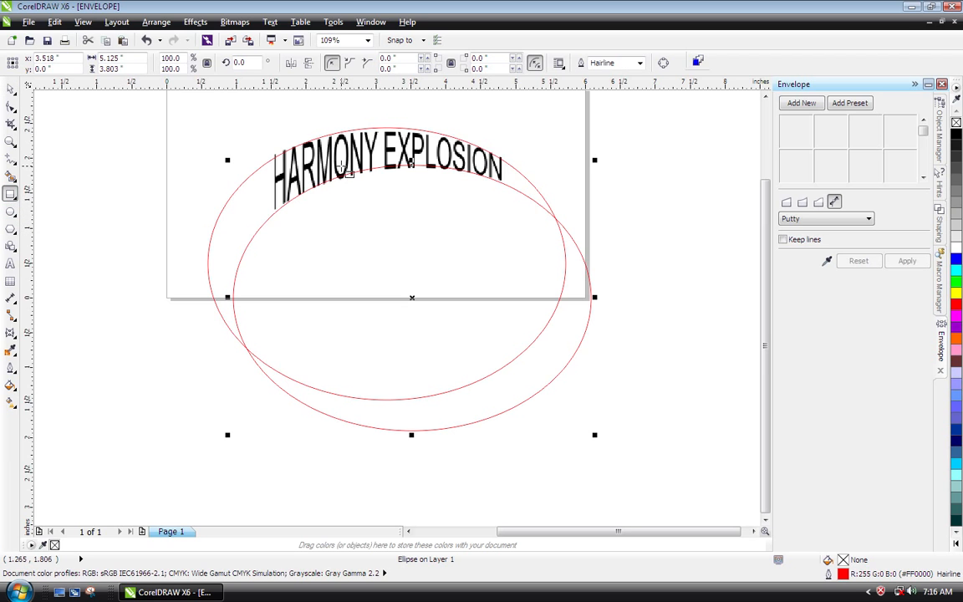
mouse_move(262, 130)
left_mouse_down()
mouse_move(314, 211)
mouse_move(507, 239)
left_mouse_up()
key("space")
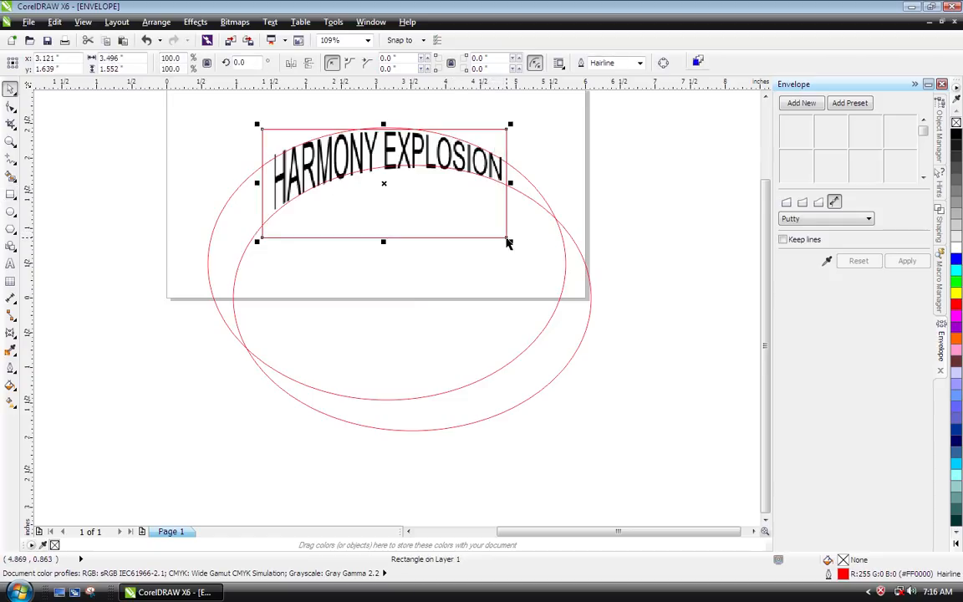
key("Up")
key("Up")
key("Up")
key("Up")
key("Up")
key("Up")
key("Up")
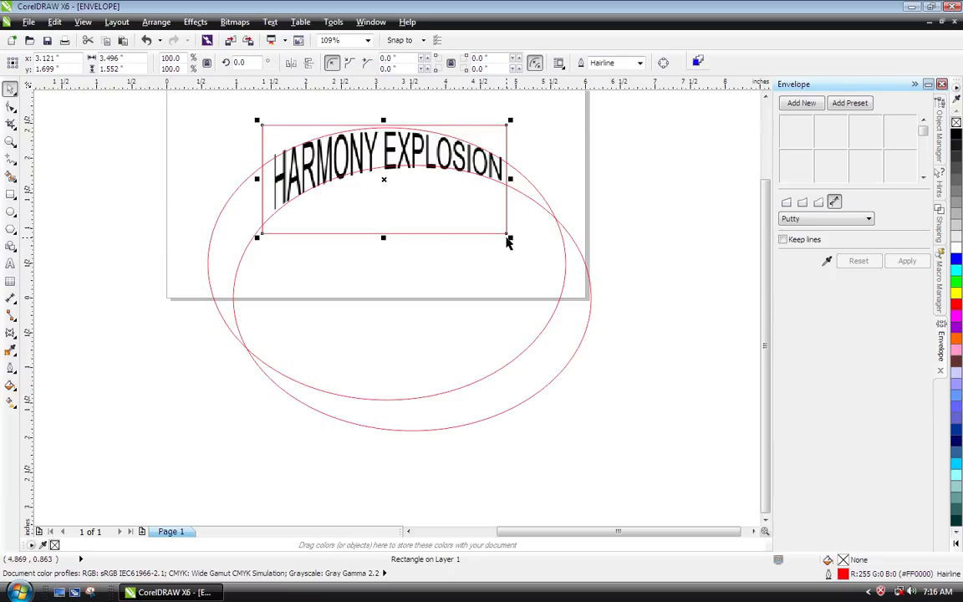
key("Up")
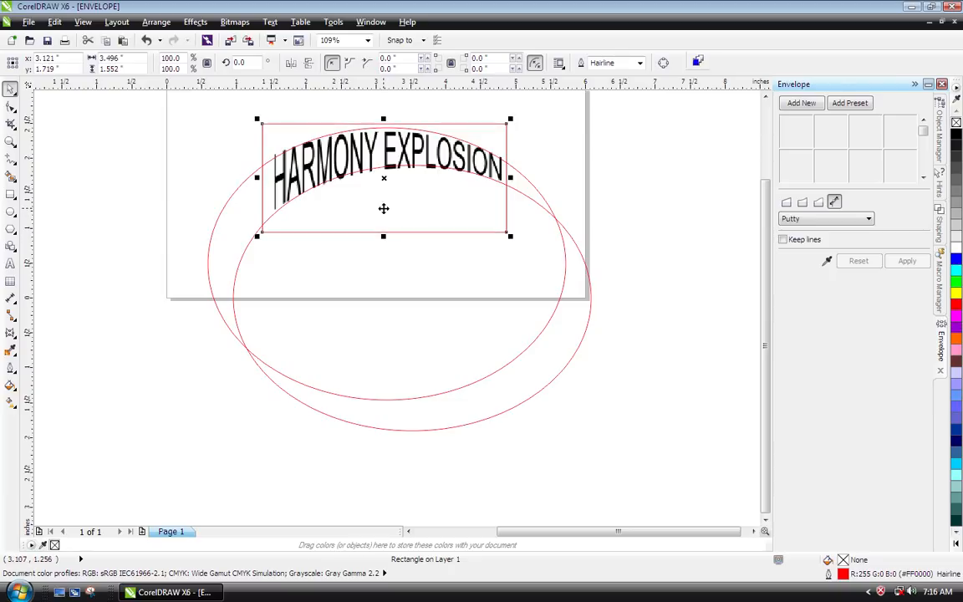
key("space")
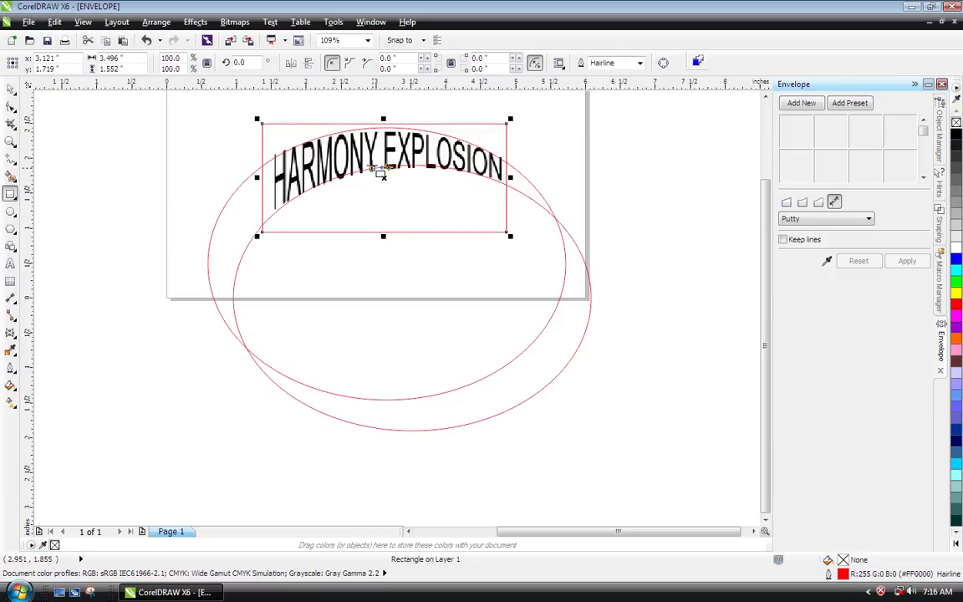
key("space")
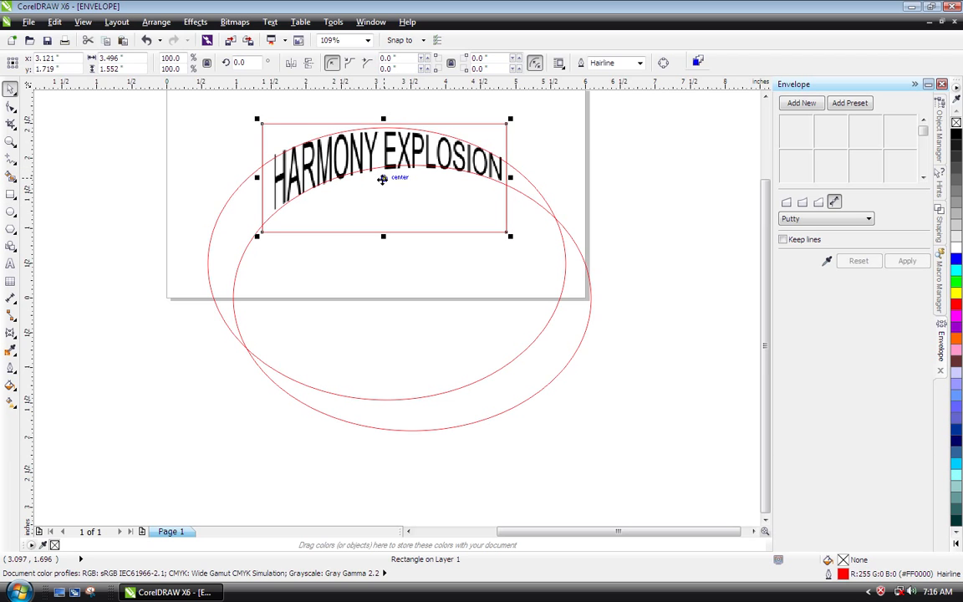
left_click_drag(393, 175, 660, 144)
key("ctrl+z")
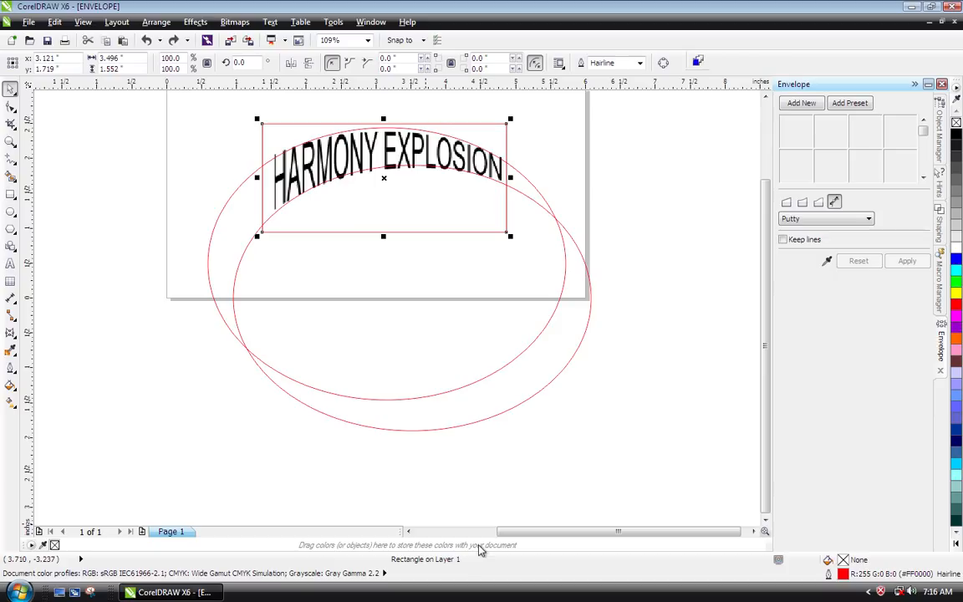
- Move the HARMONY EXPLOSION bitmap out from under the shapes to the empty area below and left of the page
key("Tab")
key("Tab")
key("Tab")
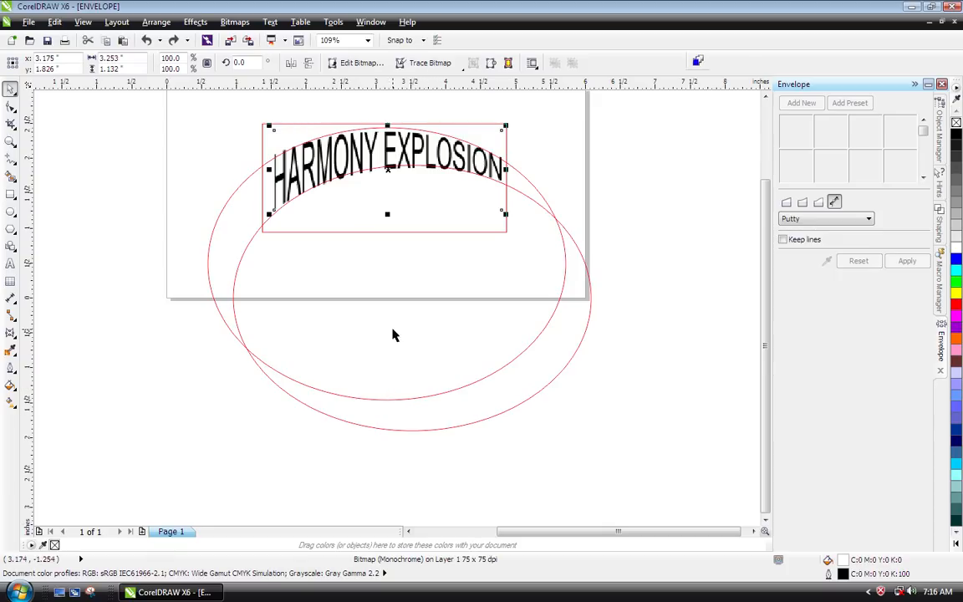
left_click(390, 171)
left_click_drag(390, 172, 182, 457)
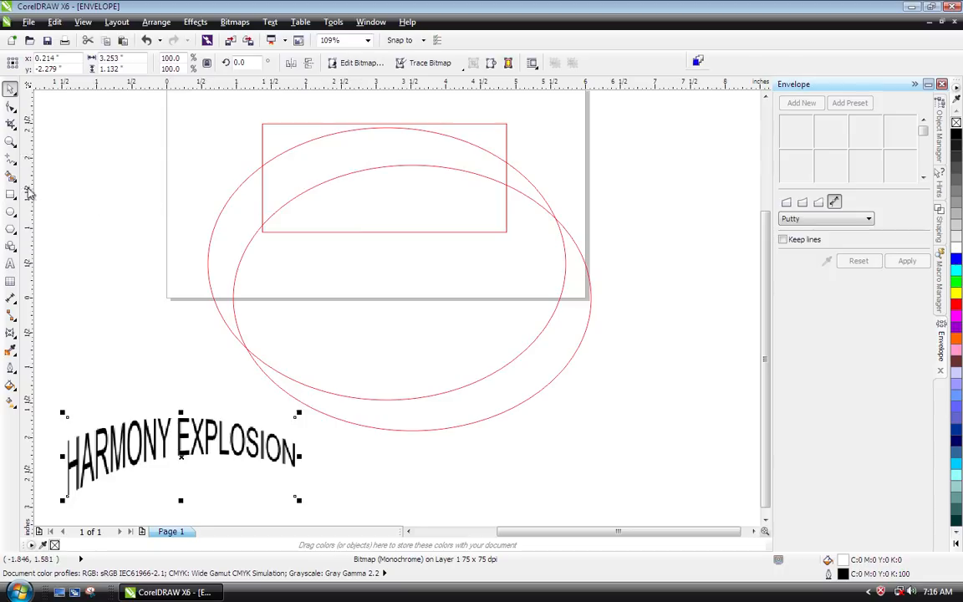
- Use Smart Fill to create an arched shape with no fill and a blue hairline outline from the enclosed area
left_click(10, 175)
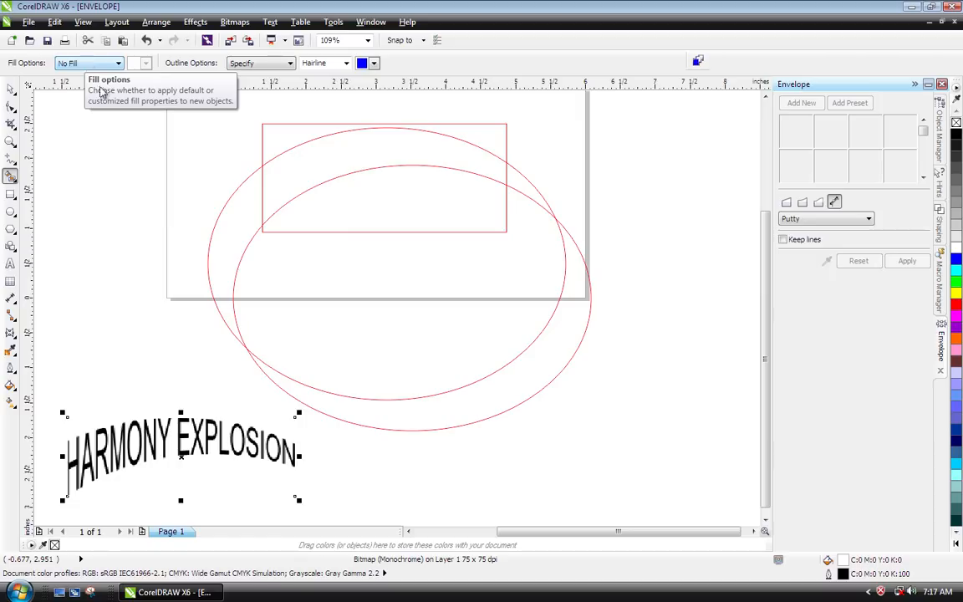
left_click(347, 150)
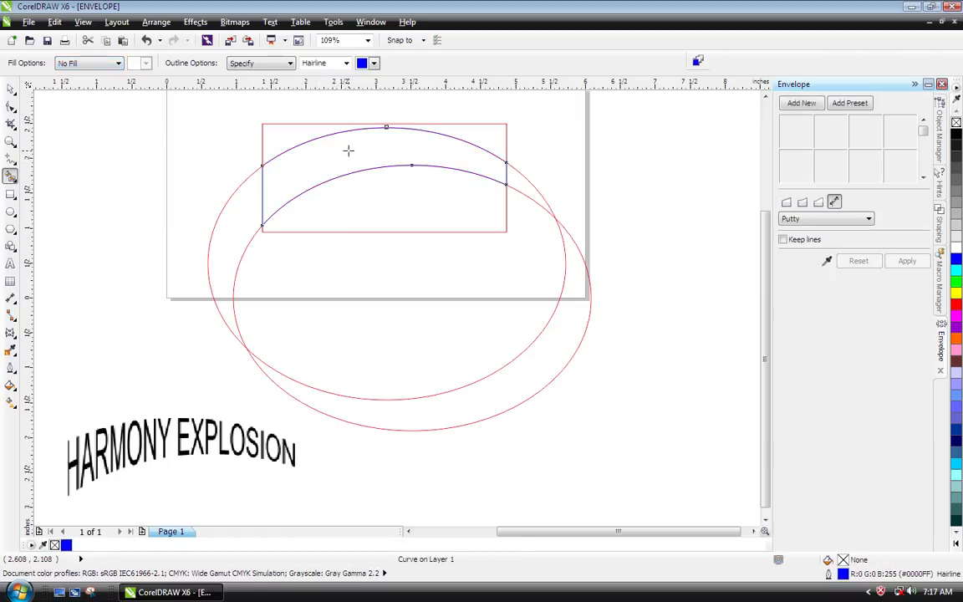
key("space")
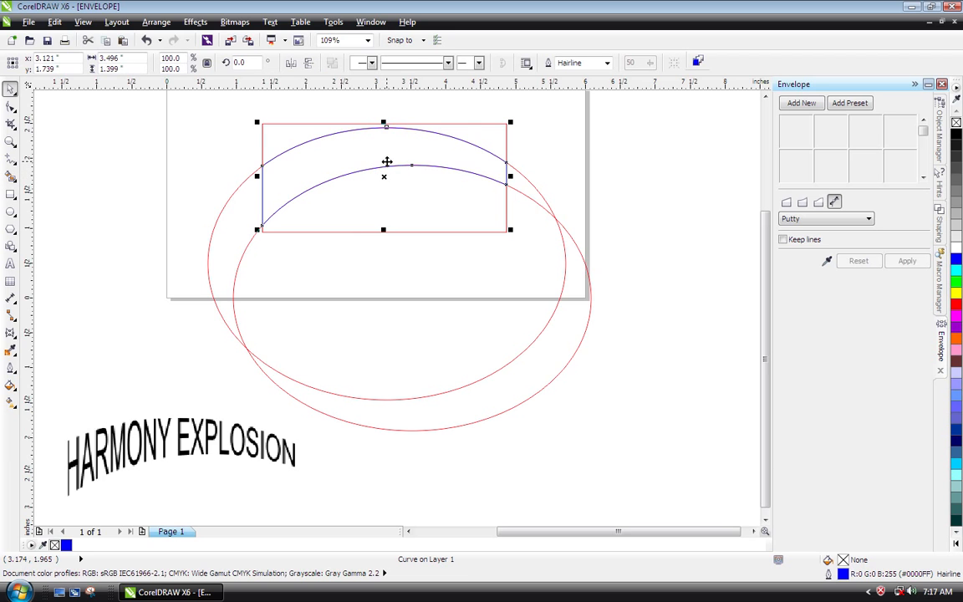
- Separate the blue arched shape from the construction shapes, delete both ellipses and the rectangle, and place the arch mid-page
left_click_drag(386, 172, 164, 156)
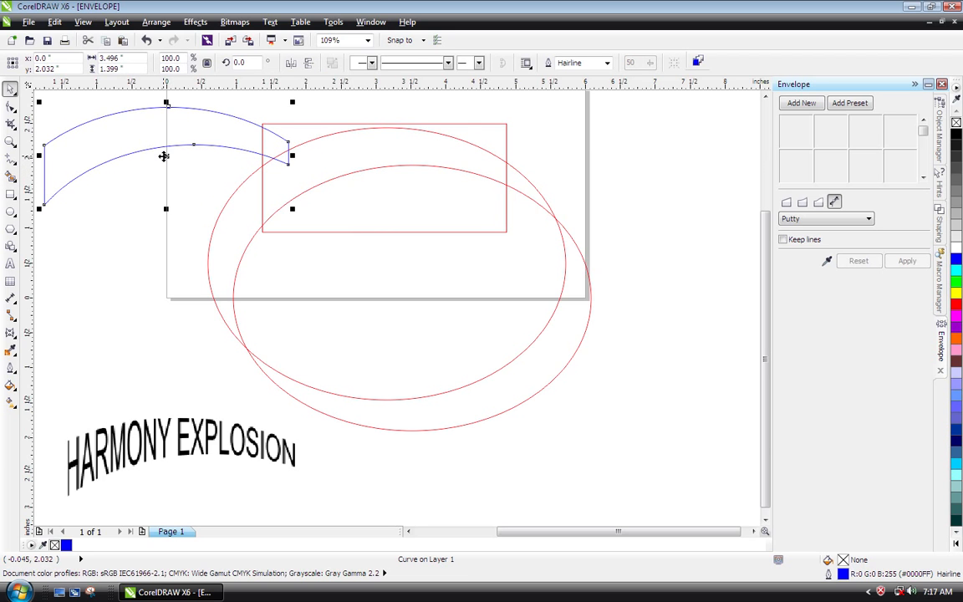
left_click(654, 472)
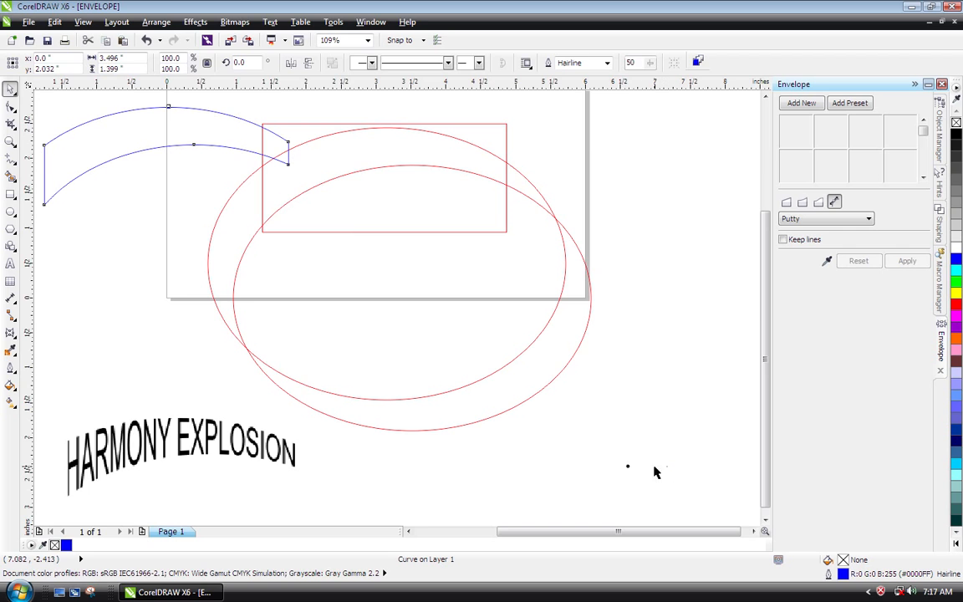
left_click_drag(668, 466, 390, 206)
key("Delete")
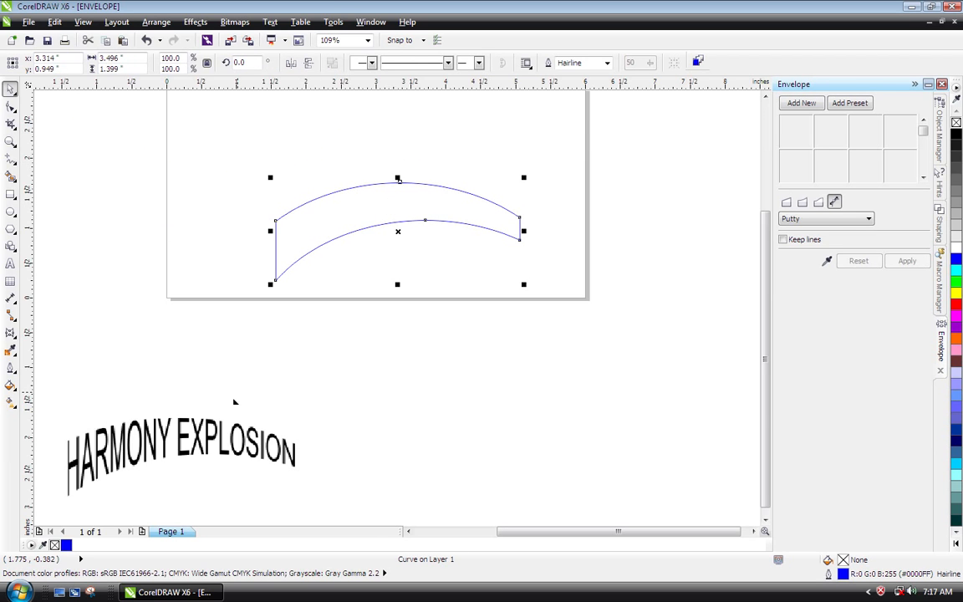
- Move the HARMONY EXPLOSION bitmap up to the lower-left corner of the page, and fit the page in the view
left_click(214, 426)
left_click_drag(214, 427, 283, 280)
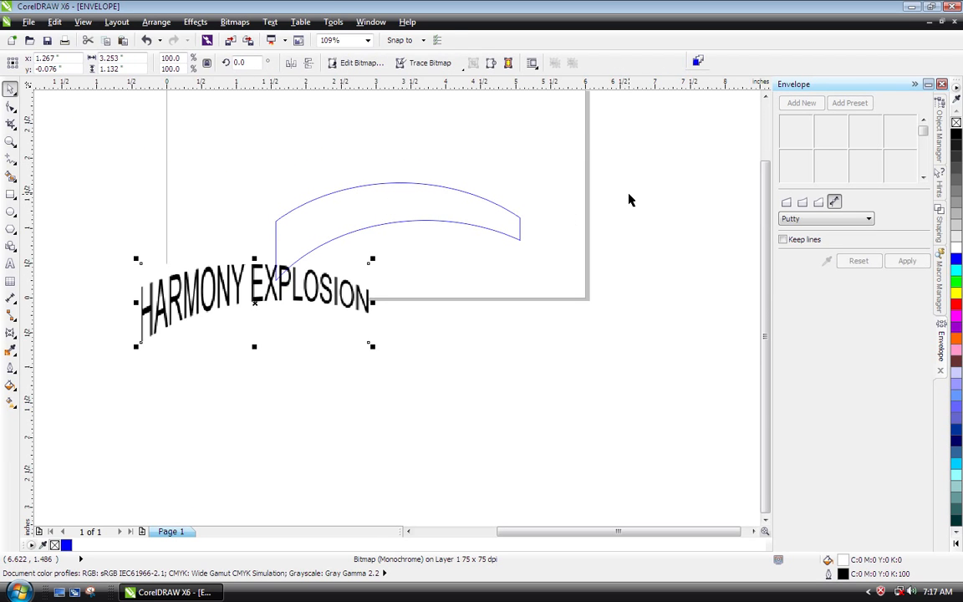
key("shift+F4")
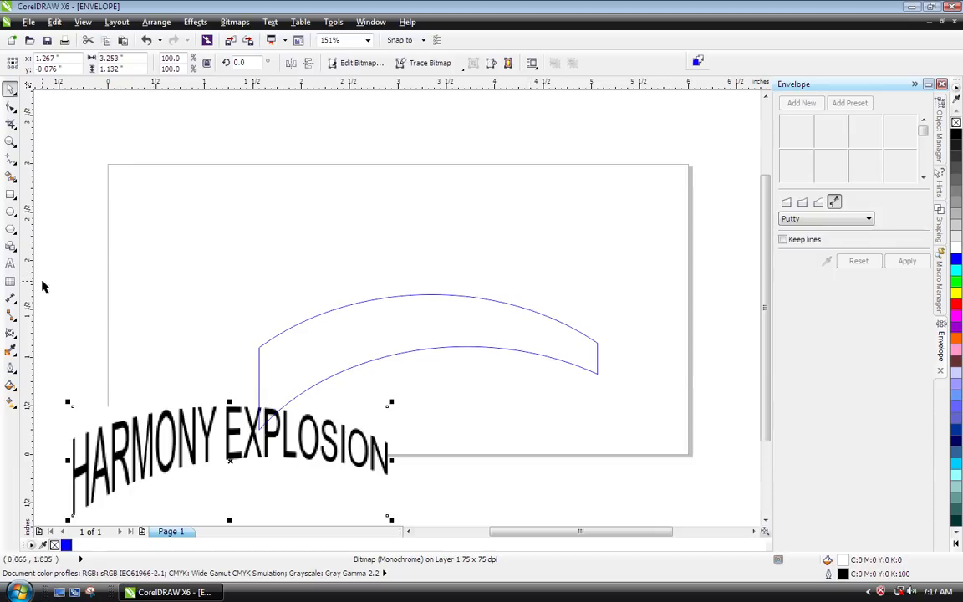
- Add the artistic text HARMONY EXPLOSION near the top of the page and move the arched shape up beneath it
left_click(10, 265)
left_click(362, 196)
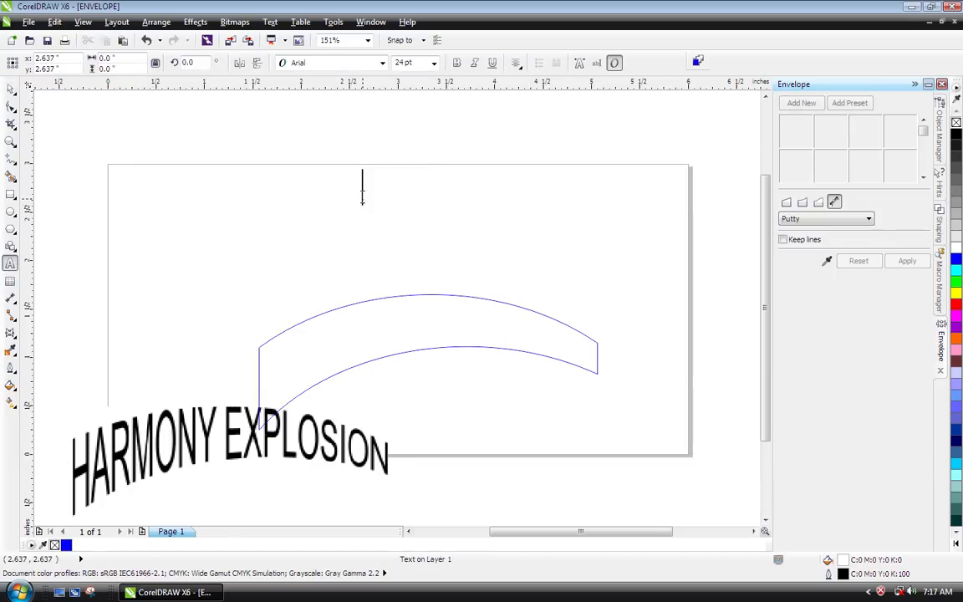
type("HA")
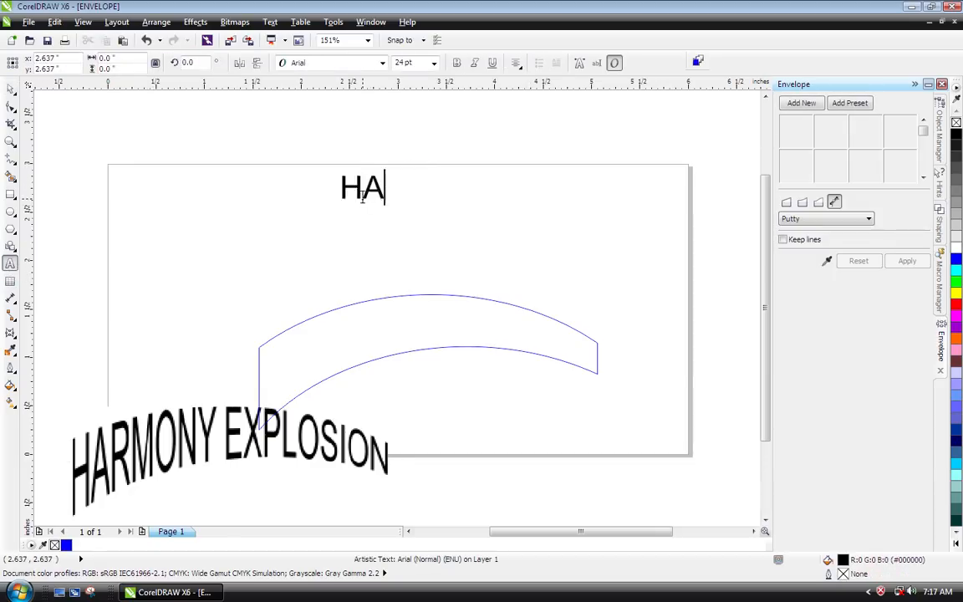
type("RMONY E")
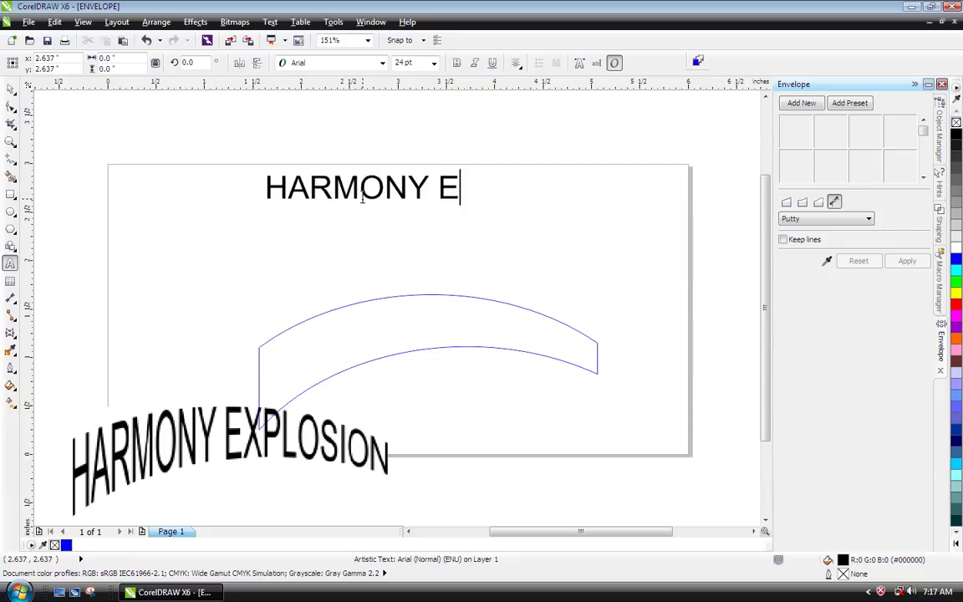
type("XPLOSION")
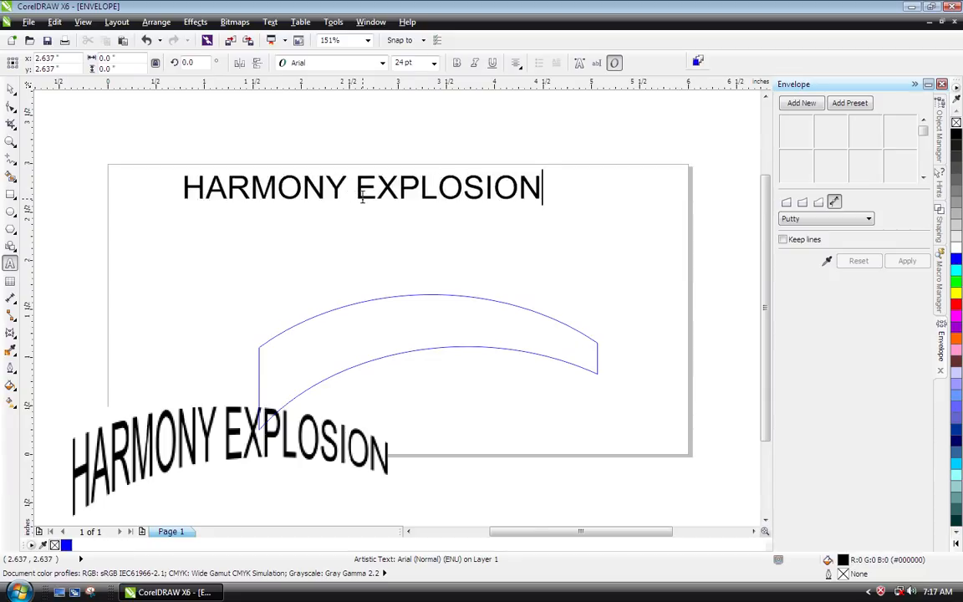
key("ctrl+space")
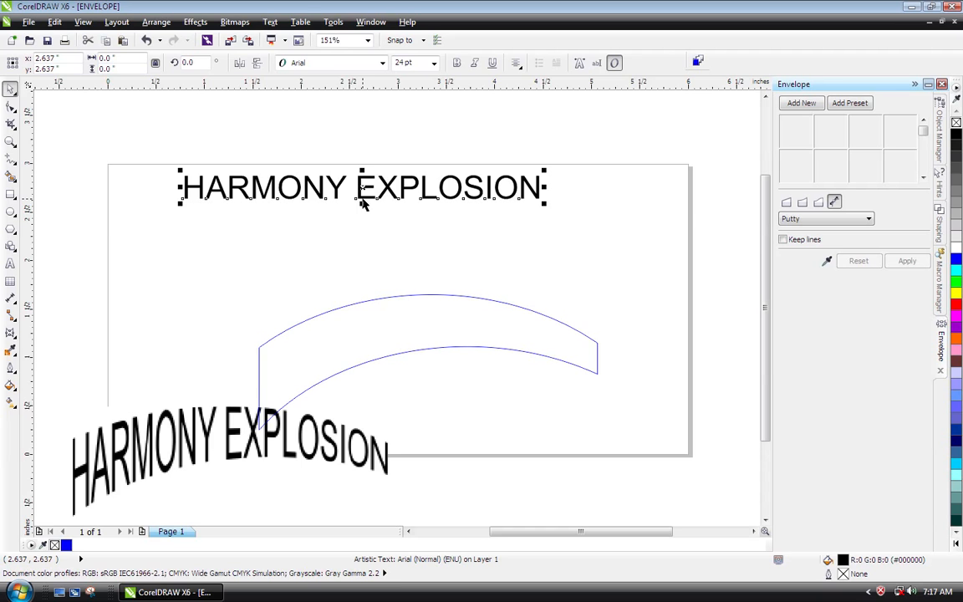
left_click_drag(370, 304, 348, 247)
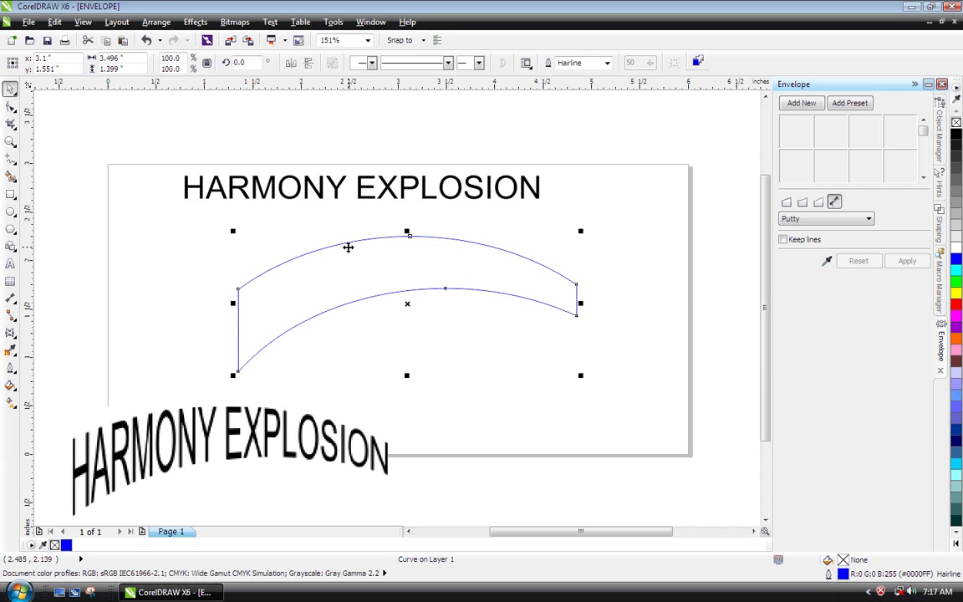
- Apply an envelope created from the blue arched shape to the HARMONY EXPLOSION artistic text
left_click(369, 199)
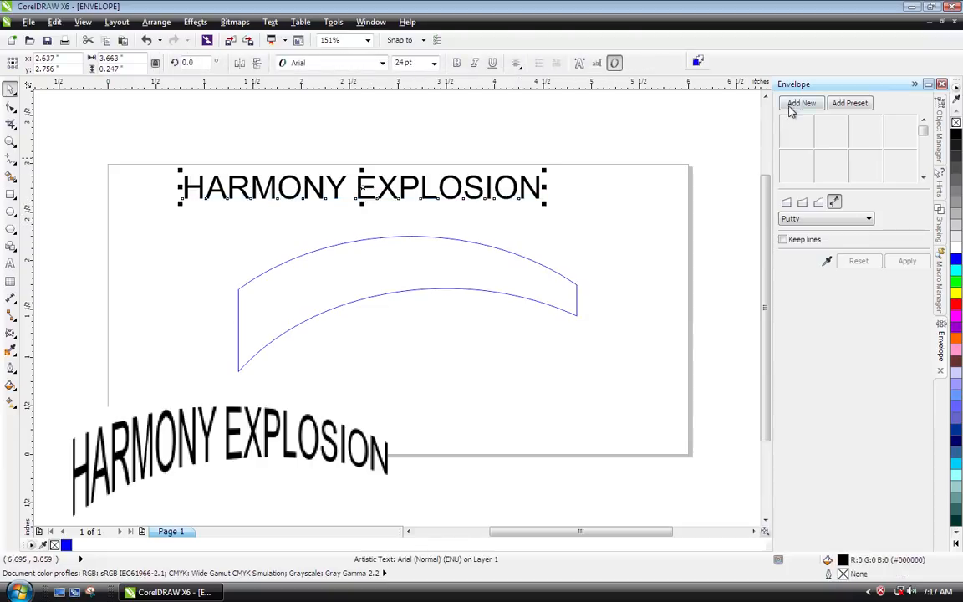
left_click(827, 262)
left_click(194, 22)
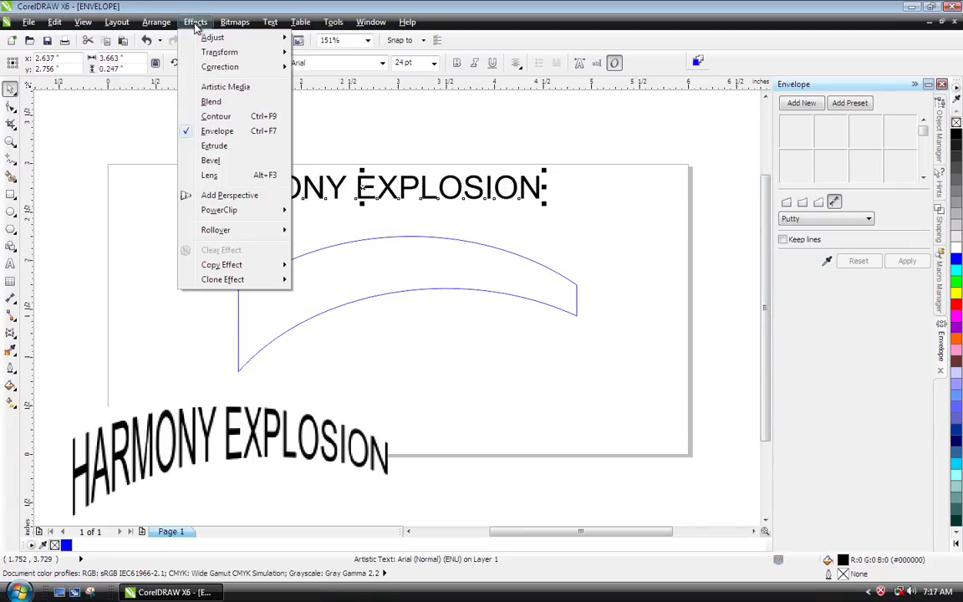
left_click(209, 136)
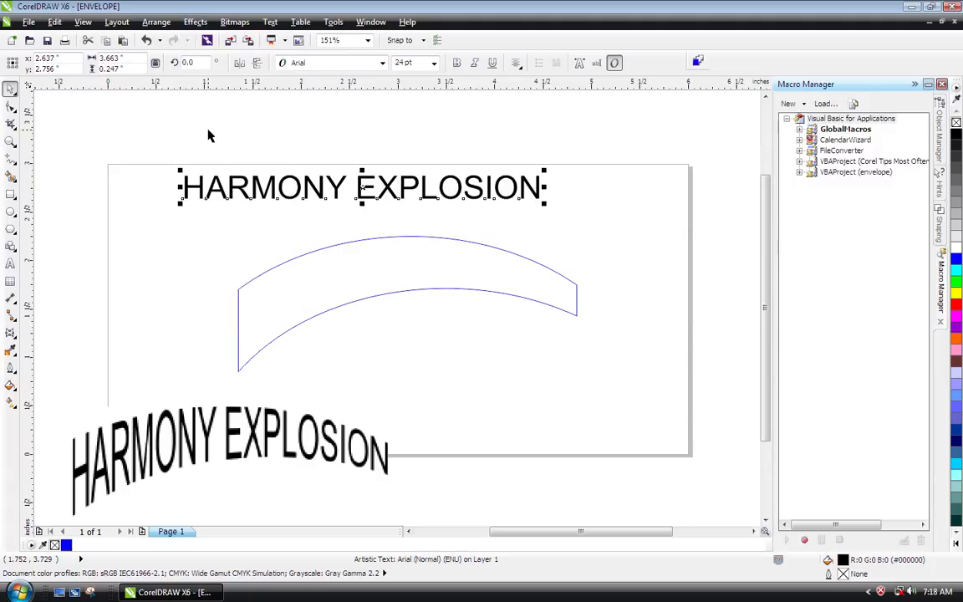
left_click(193, 22)
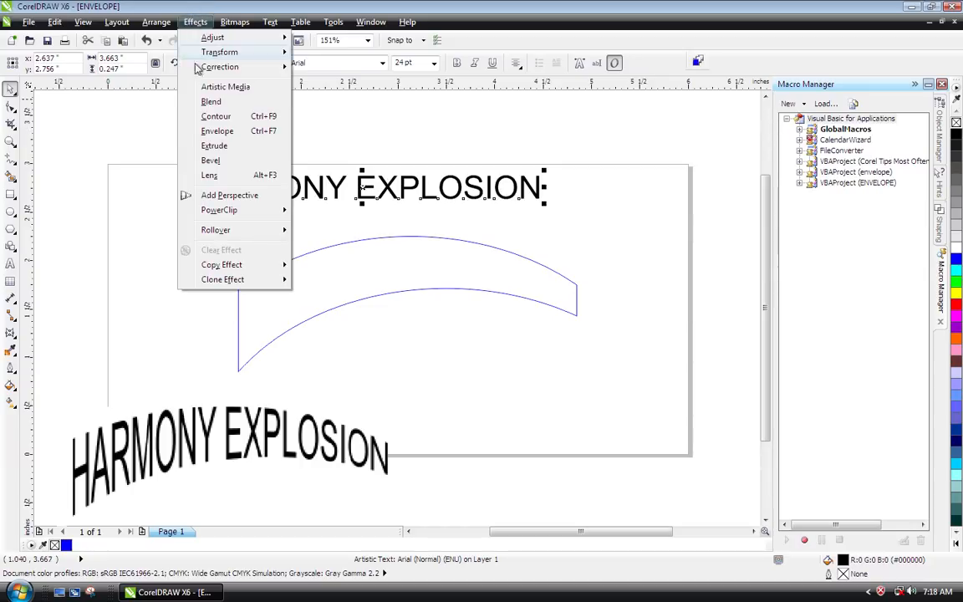
left_click(211, 131)
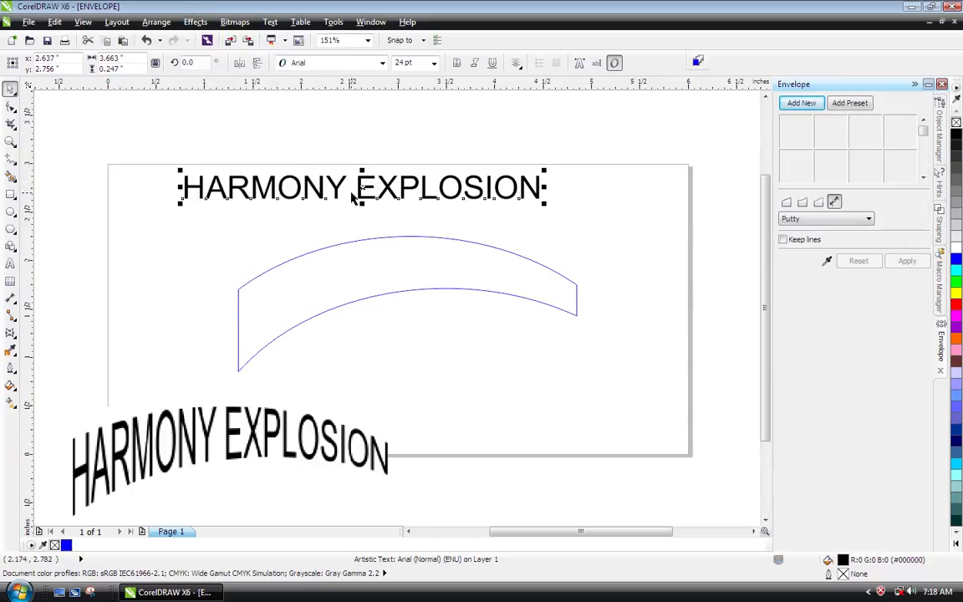
left_click(827, 262)
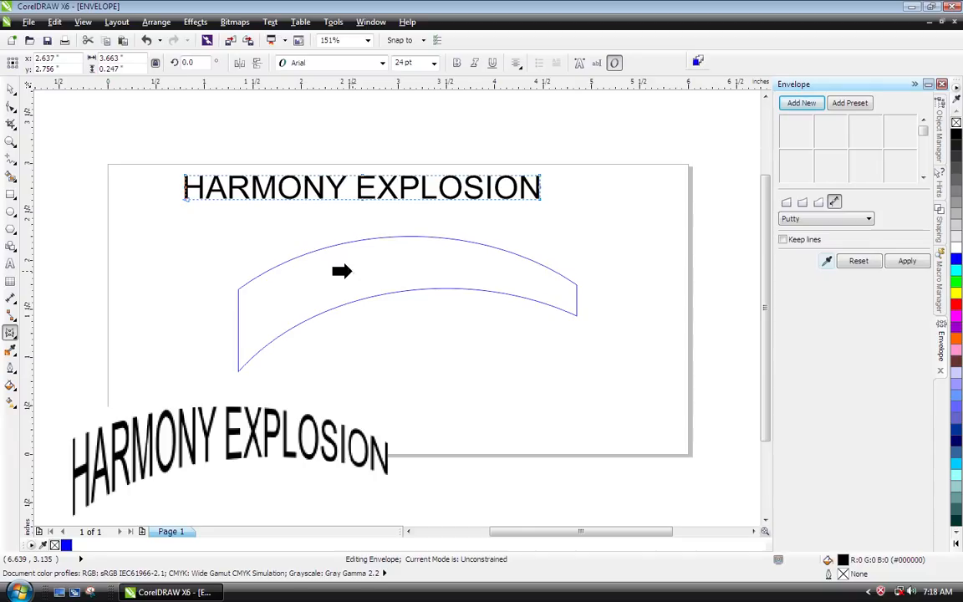
left_click(351, 276)
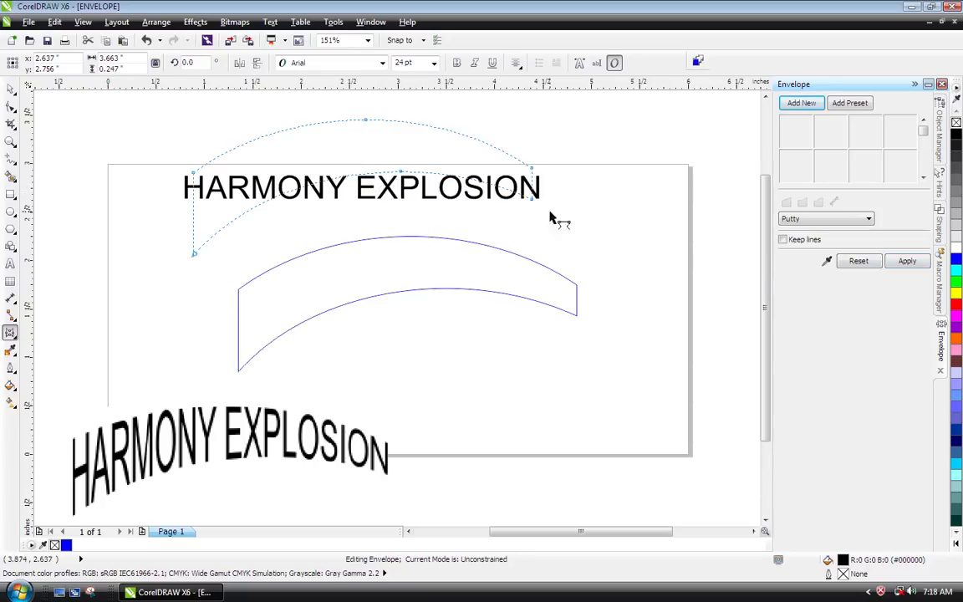
left_click(828, 262)
left_click(908, 262)
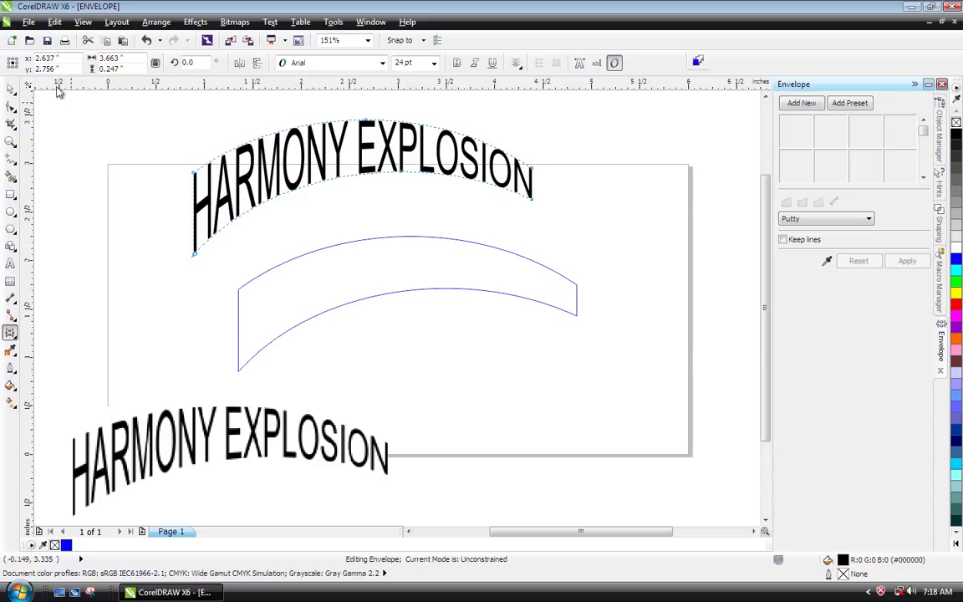
left_click(10, 88)
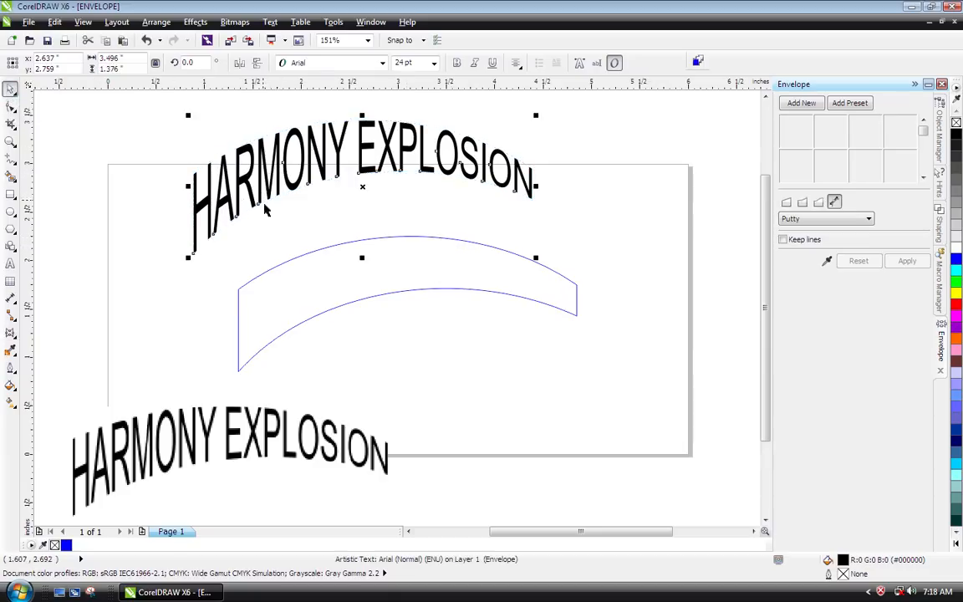
- Delete the blue arched shape and place the HARMONY EXPLOSION bitmap mid-page with the enveloped text directly above it
left_click(322, 252)
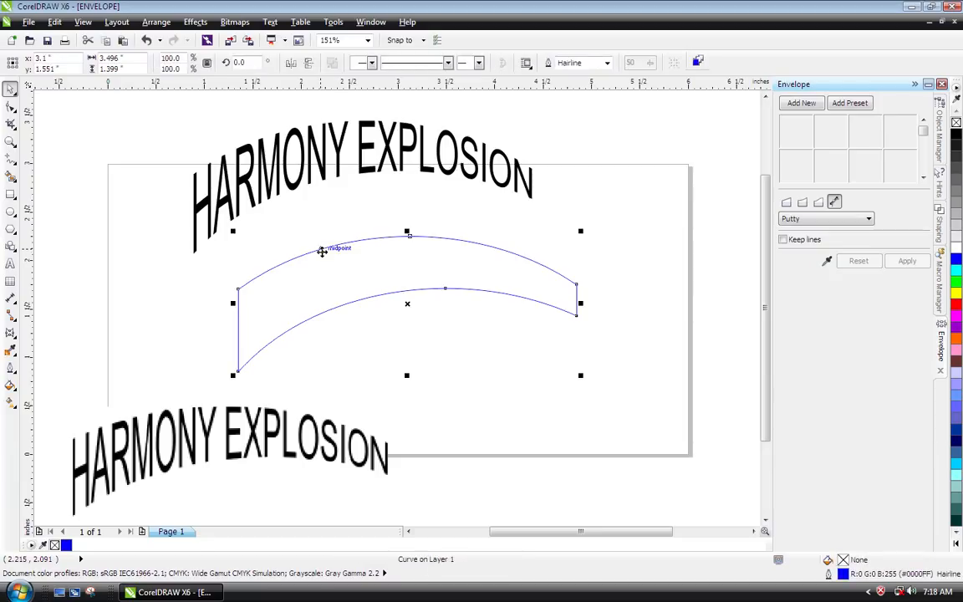
key("Delete")
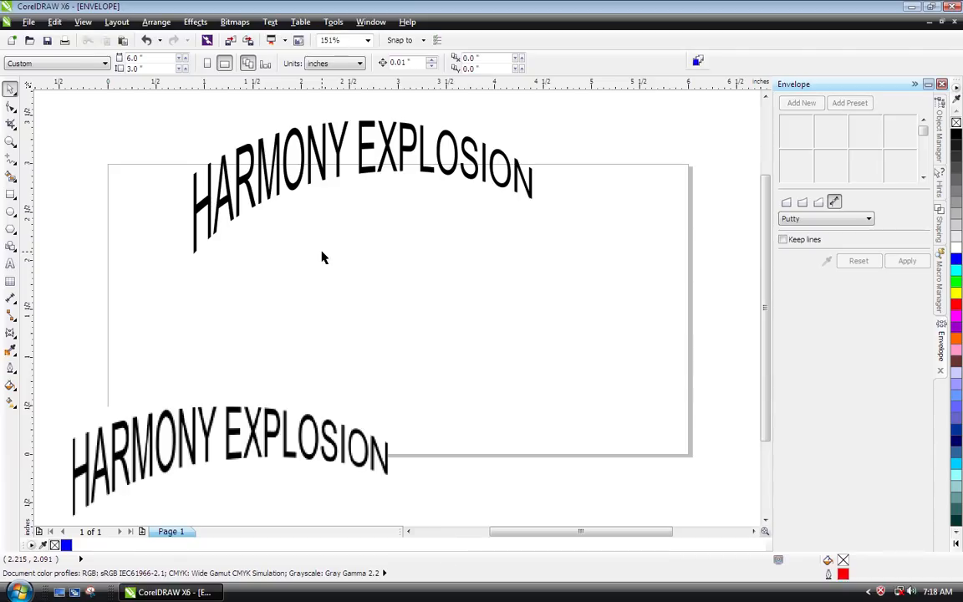
left_click_drag(212, 424, 367, 305)
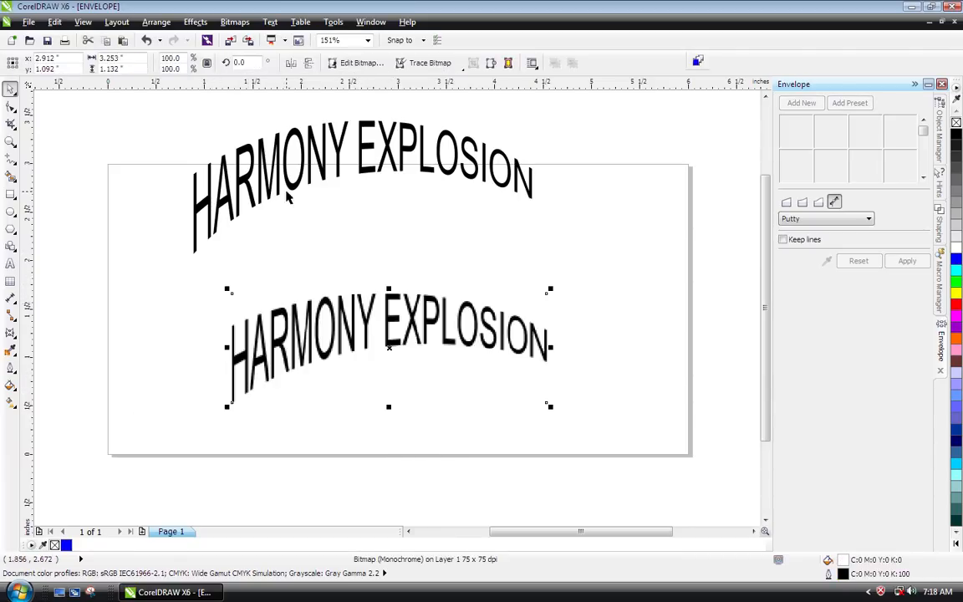
left_click_drag(319, 169, 344, 234)
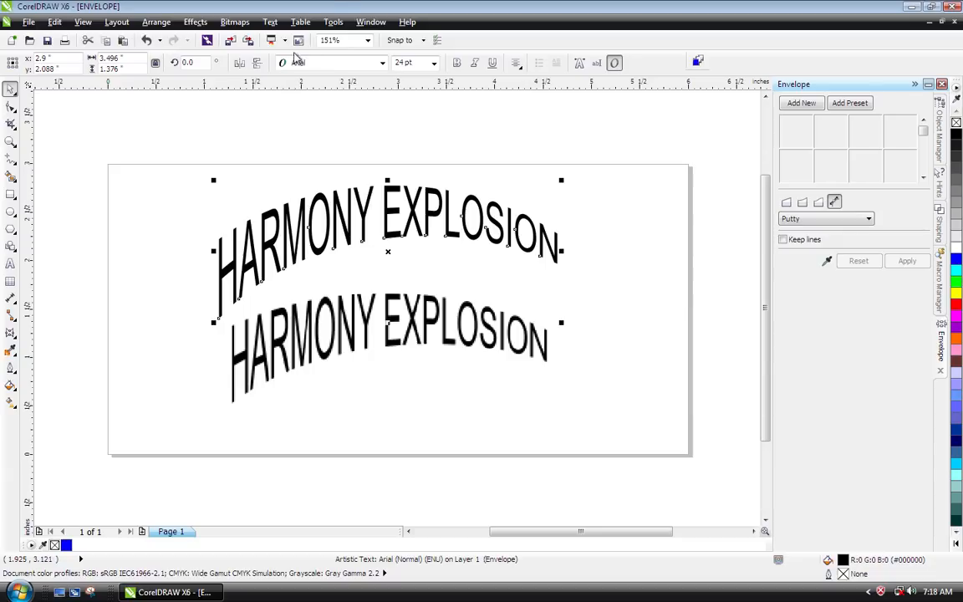
- Switch to the document Corel Tips Most Often Overlooked v12.cdr and open page 6
left_click(371, 22)
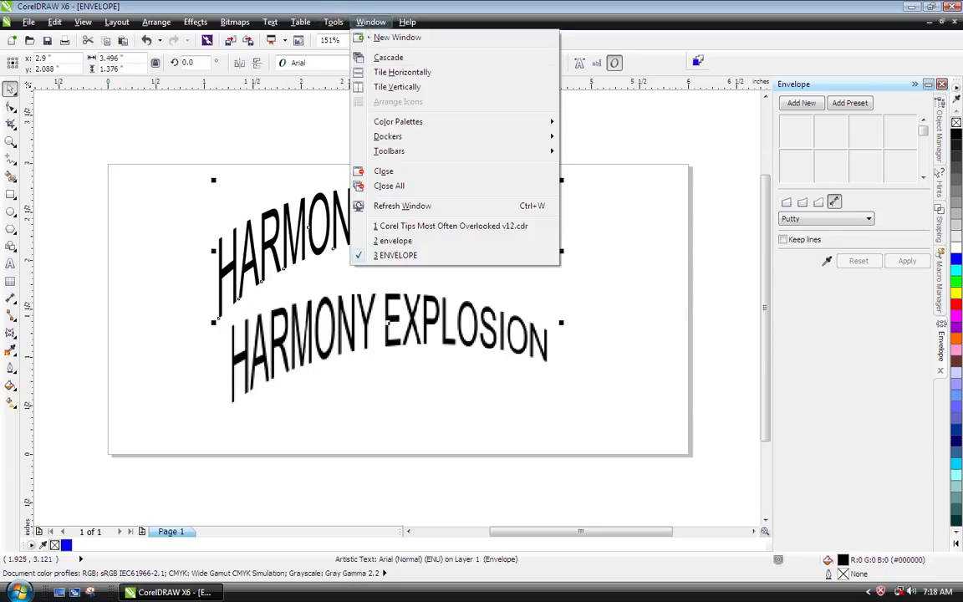
left_click(398, 226)
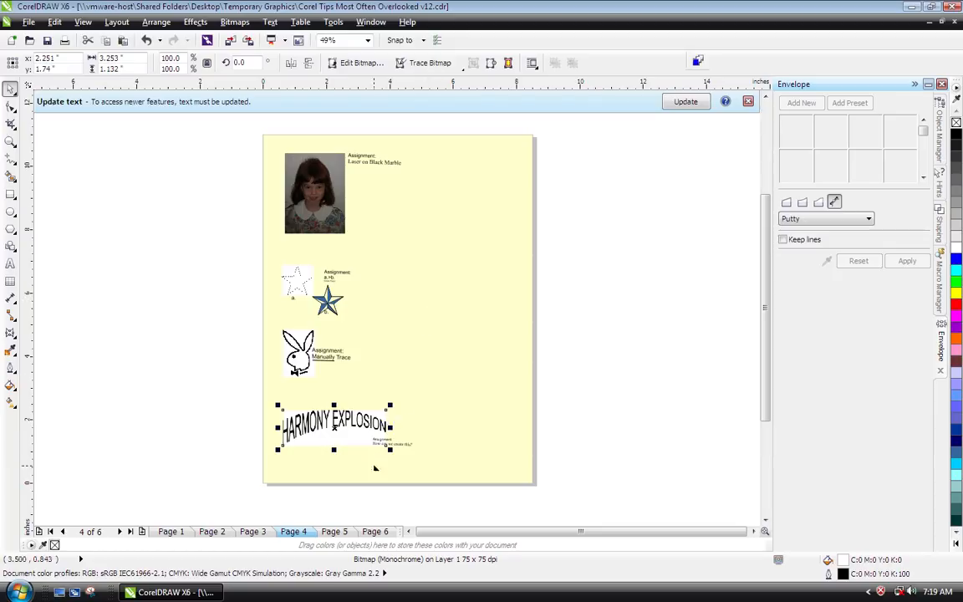
left_click(378, 532)
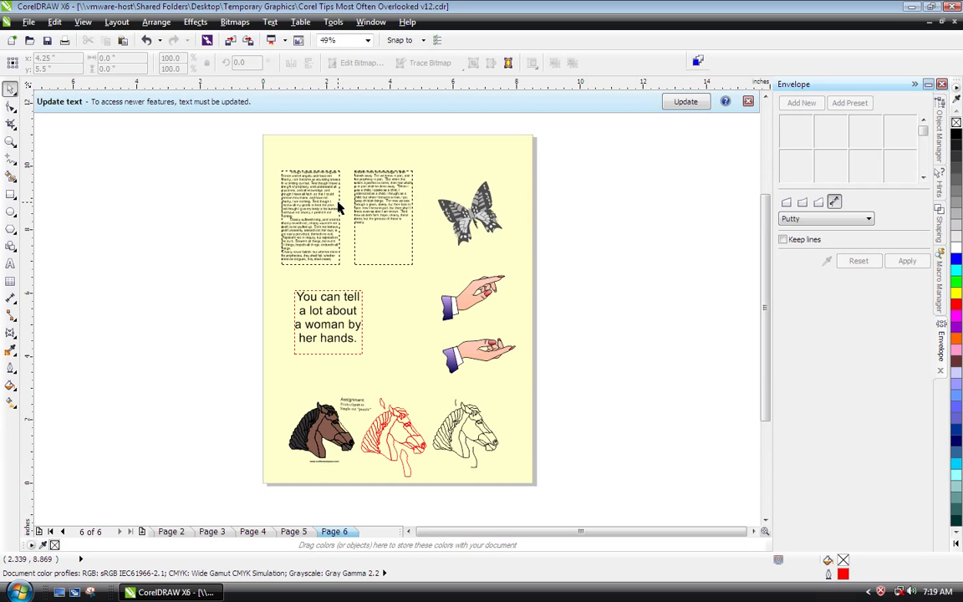
- Examine the two linked paragraph text frames near the top of page 6 and how the text flows between them
left_click(297, 180)
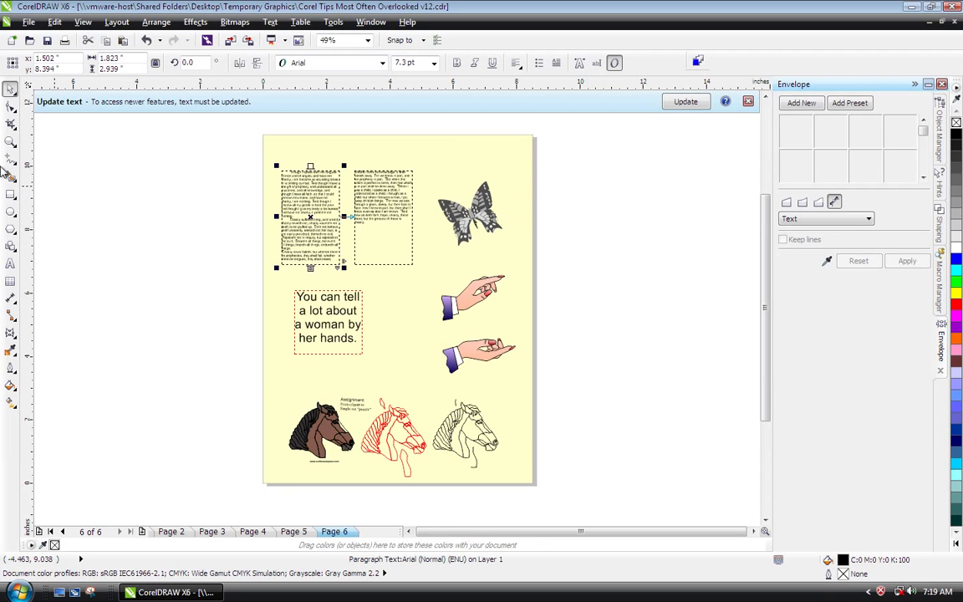
left_click(10, 141)
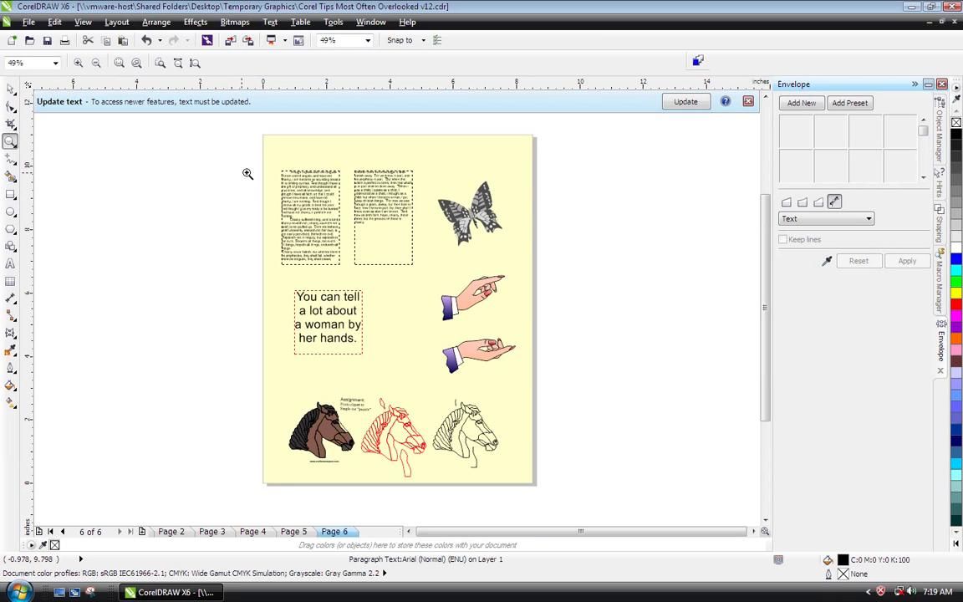
left_click_drag(263, 149, 519, 276)
key("space")
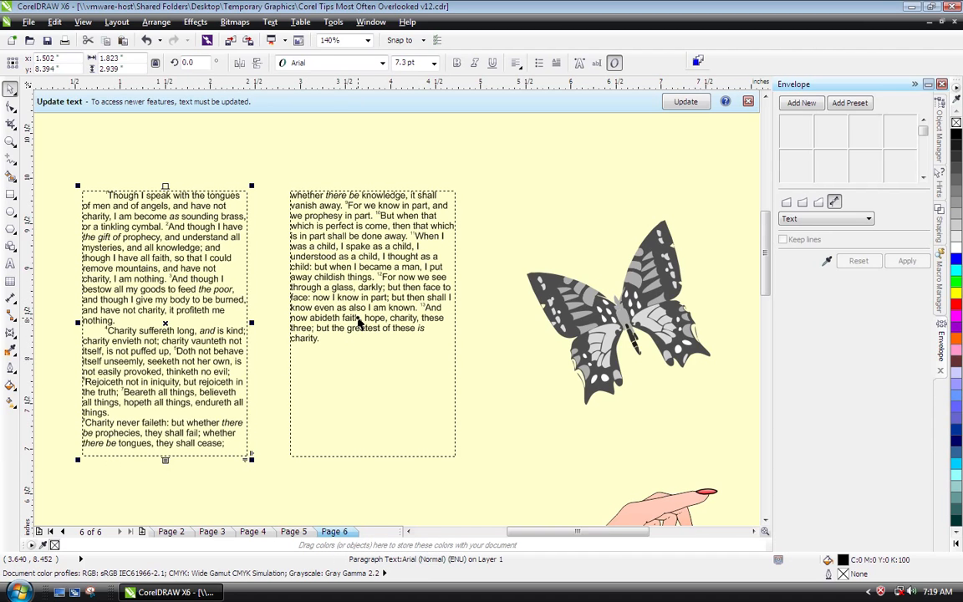
left_click(359, 324)
left_click(130, 391)
left_click(342, 309)
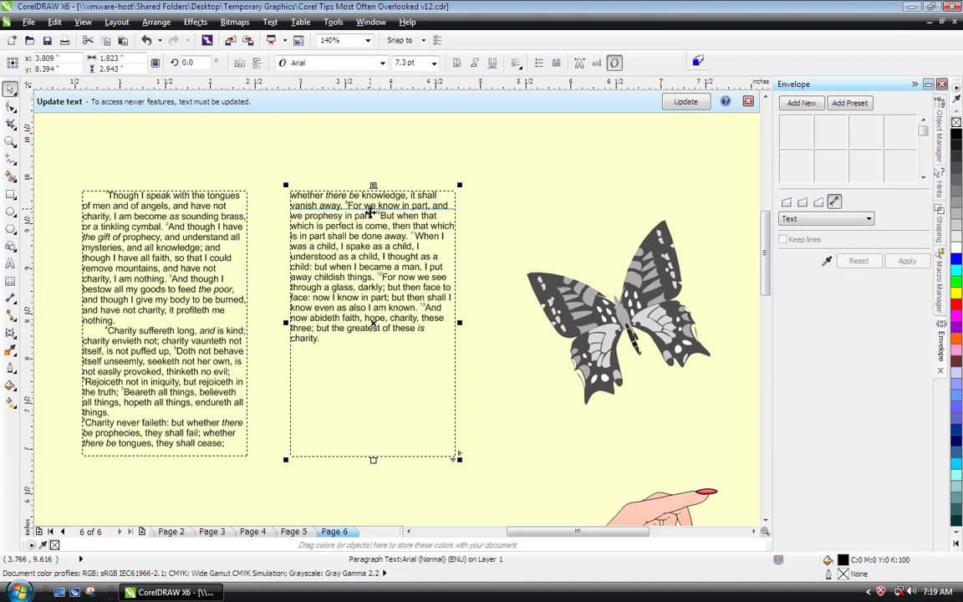
- Move the butterfly group slightly up and closer to the text columns, to about X 6.23 and Y 9.09 inches
left_click(592, 186)
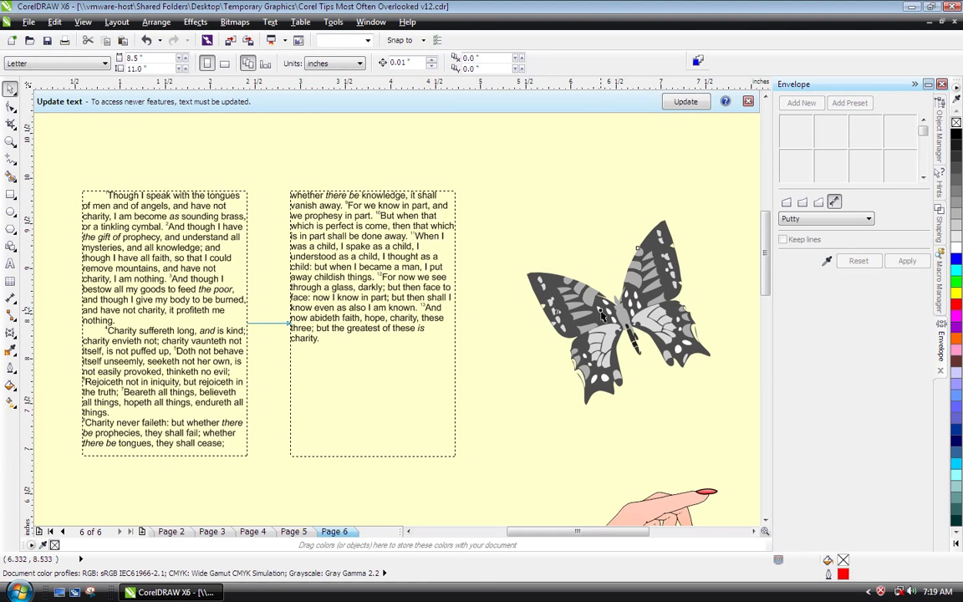
left_click(602, 315)
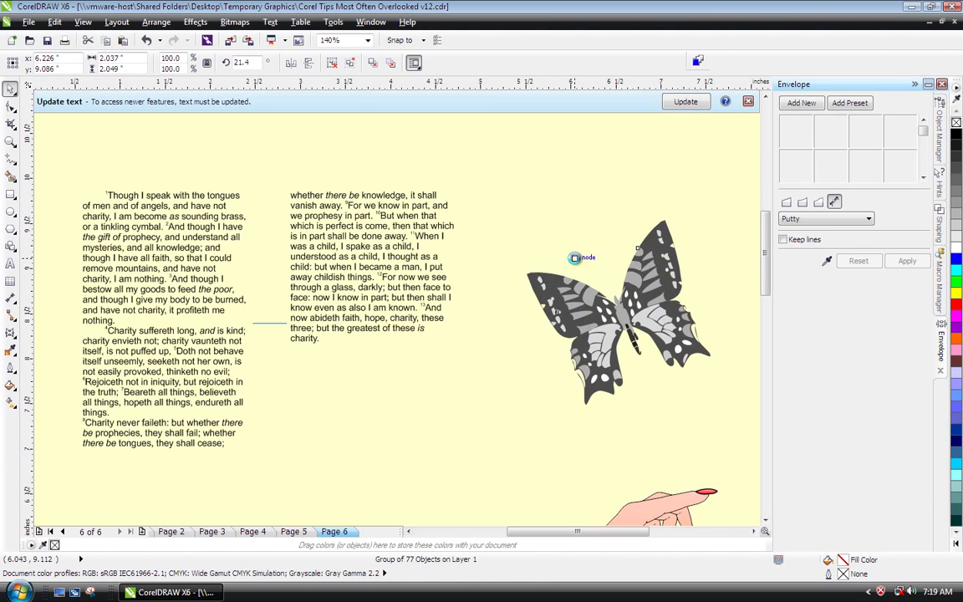
left_click_drag(575, 258, 575, 258)
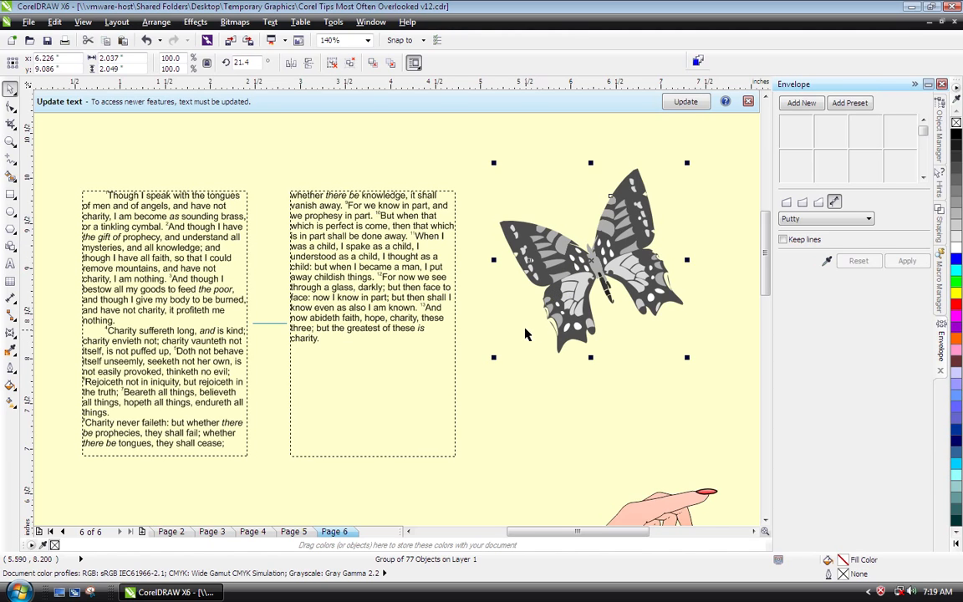
- Turn off Wrap Paragraph Text for the butterfly, try placing it across both text columns, and undo that move
right_click(540, 266)
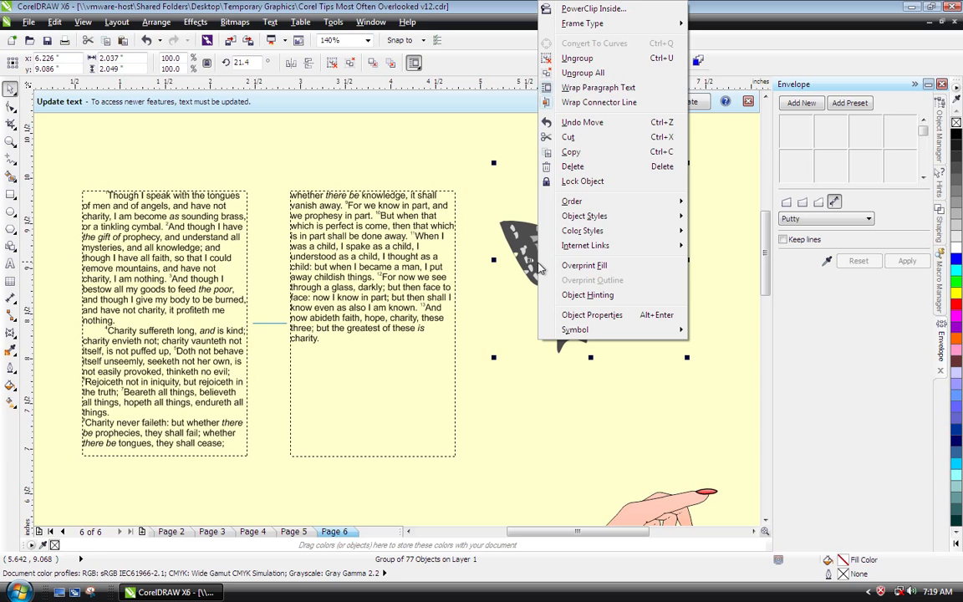
left_click(576, 89)
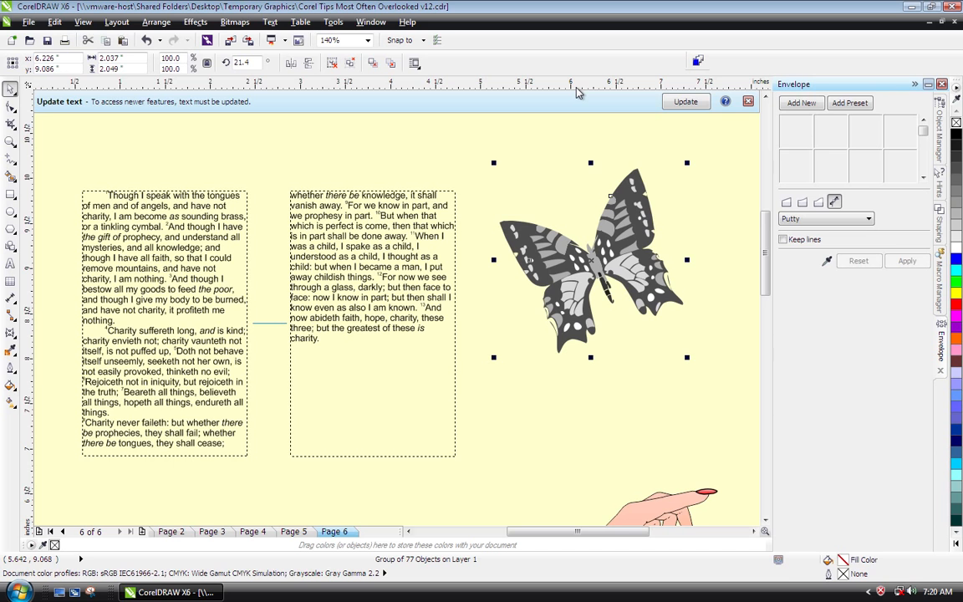
left_click_drag(536, 238, 261, 264)
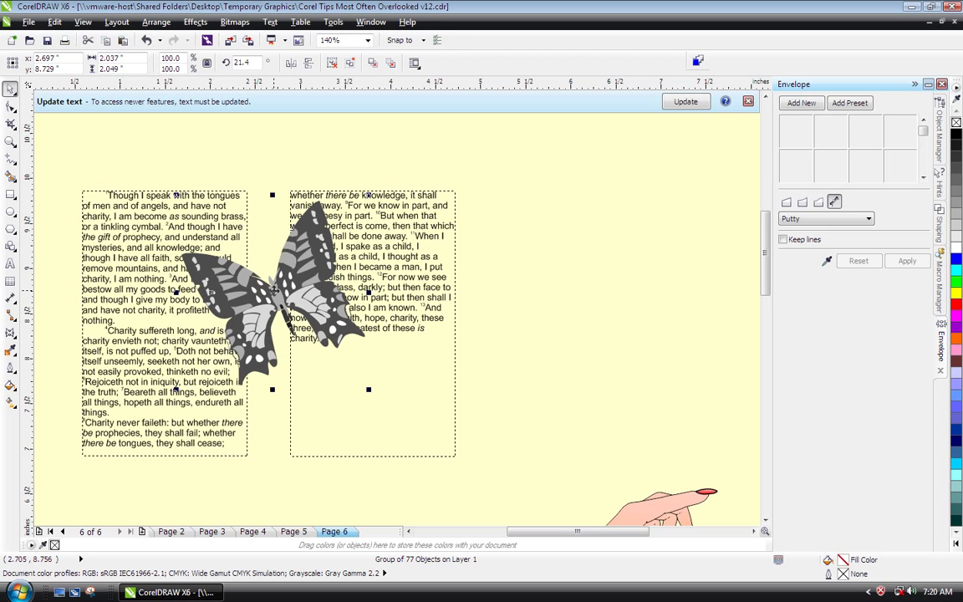
key("ctrl+z")
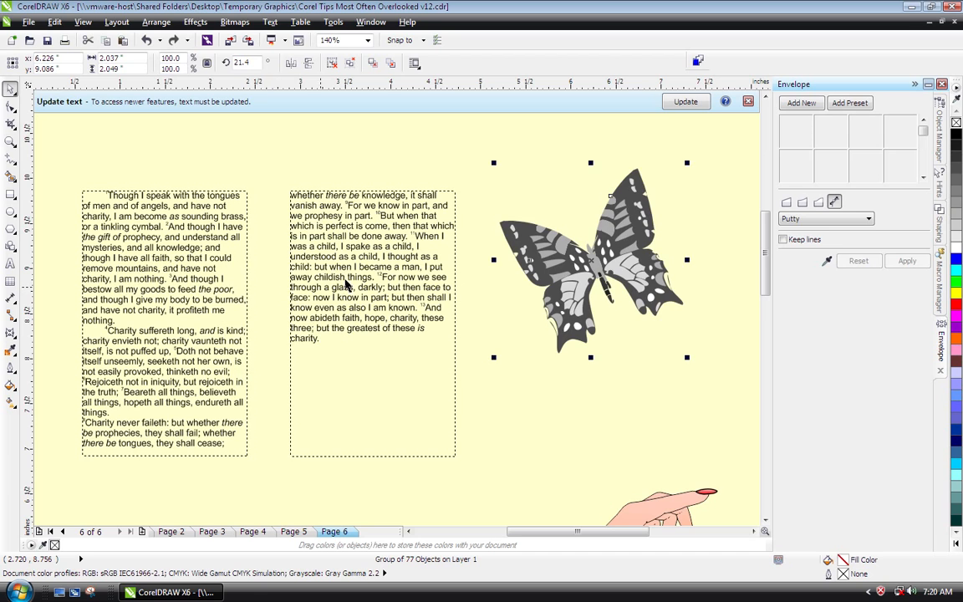
key("Escape")
- Turn on Wrap Paragraph Text for the butterfly group
right_click(544, 251)
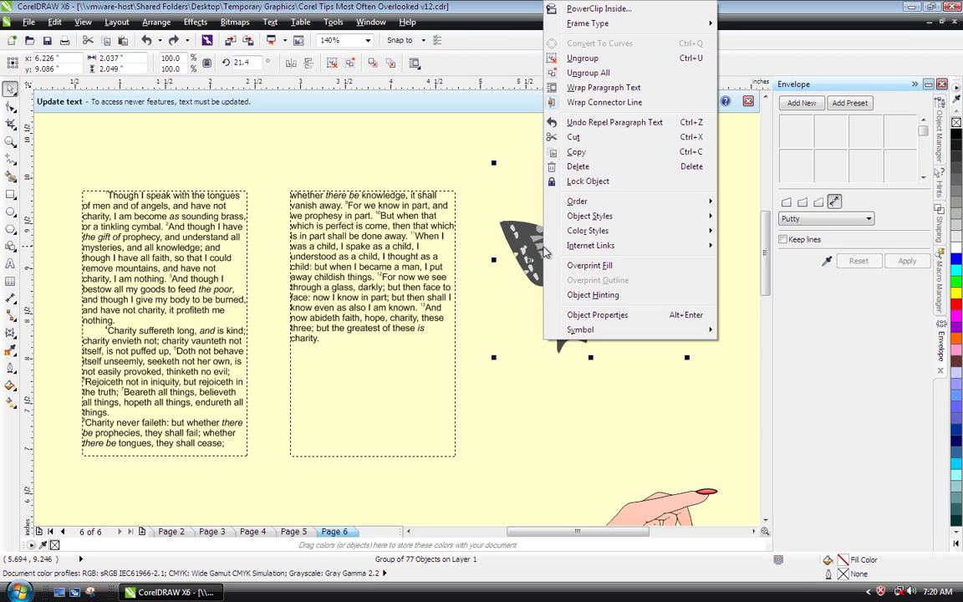
left_click(590, 88)
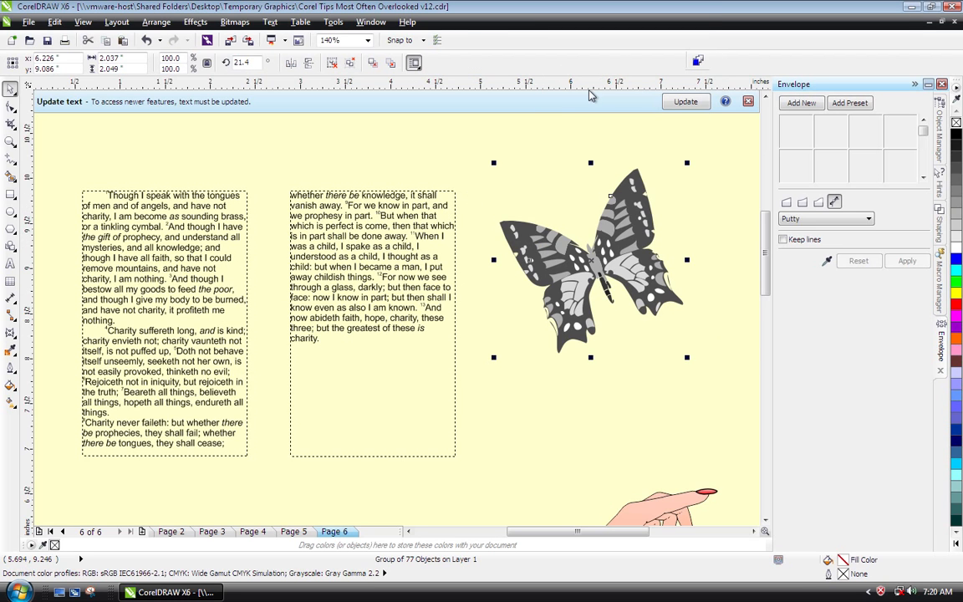